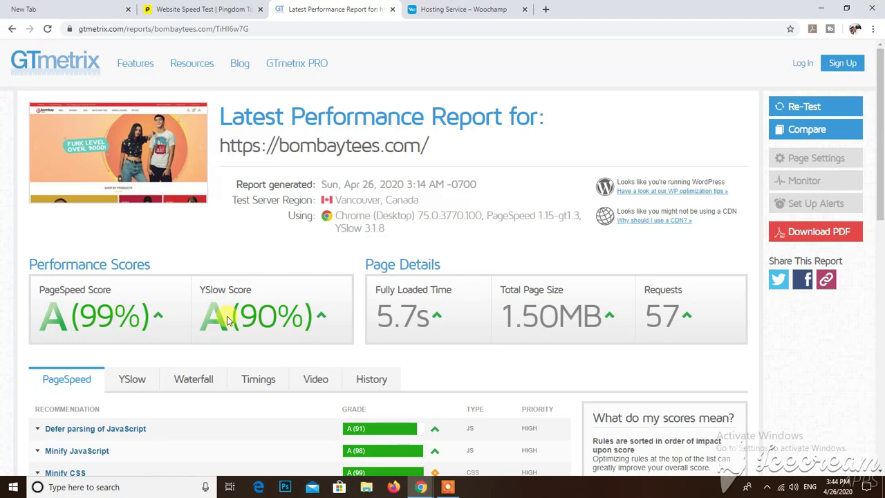
Review the GTmetrix performance report for bombaytees.com, including its PageSpeed recommendations and overall scores
scroll(280, 332, down, 2)
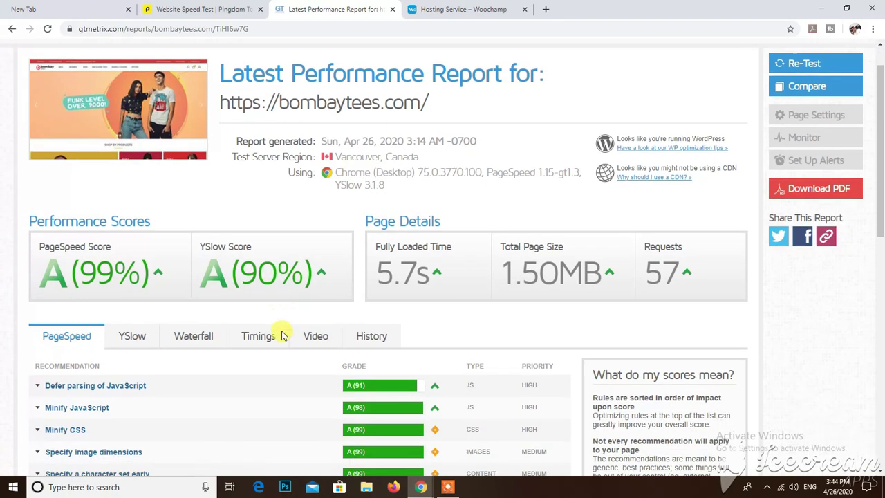
scroll(250, 348, down, 6)
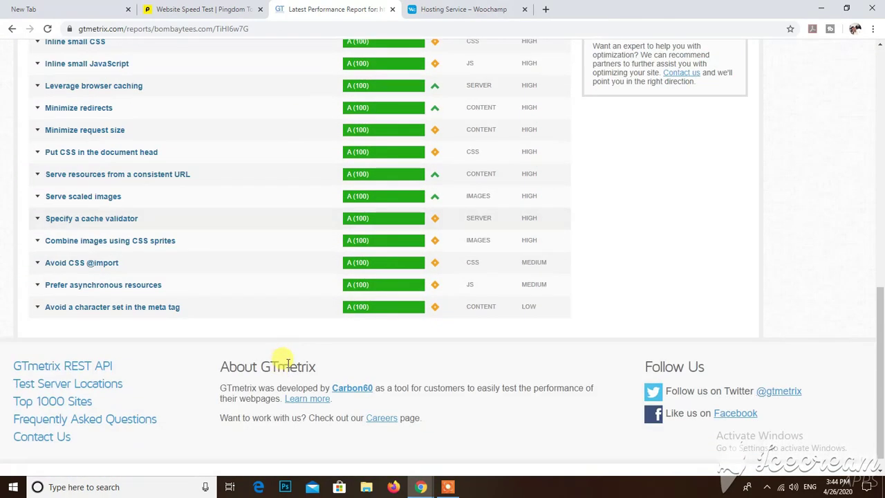
scroll(285, 363, up, 2)
scroll(290, 365, up, 2)
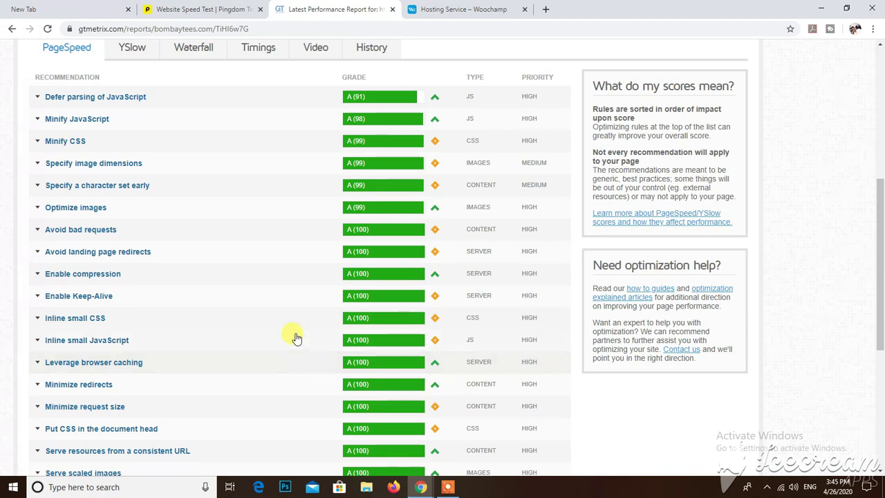
scroll(295, 340, up, 4)
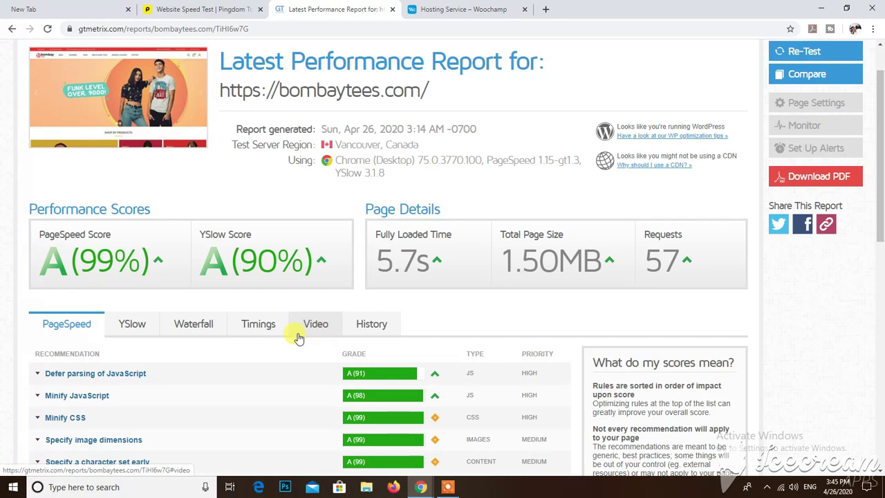
Open the WordPress admin dashboard at bombaytees.com/wp-admin/index.php in the empty browser tab
click(24, 9)
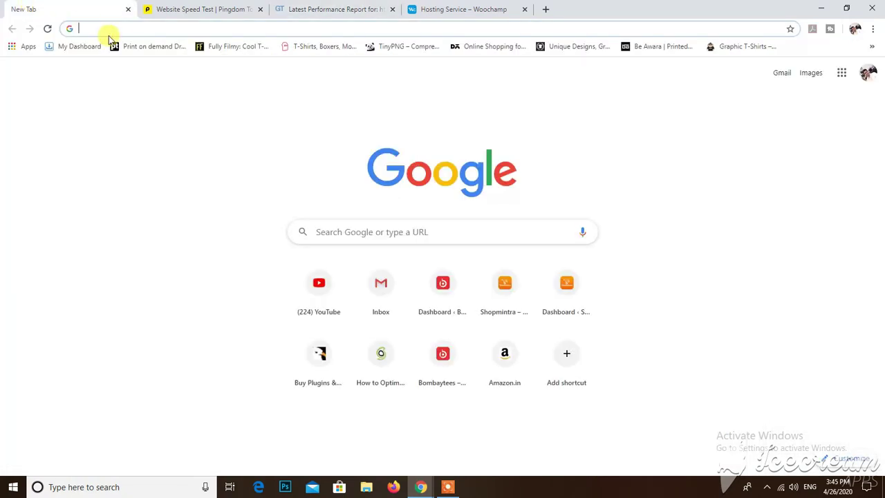
text(bombayte)
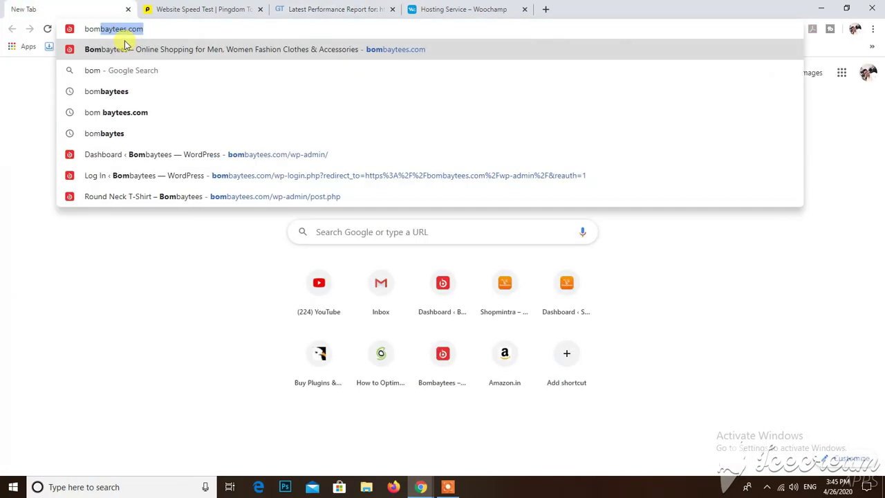
text(es.com/wp)
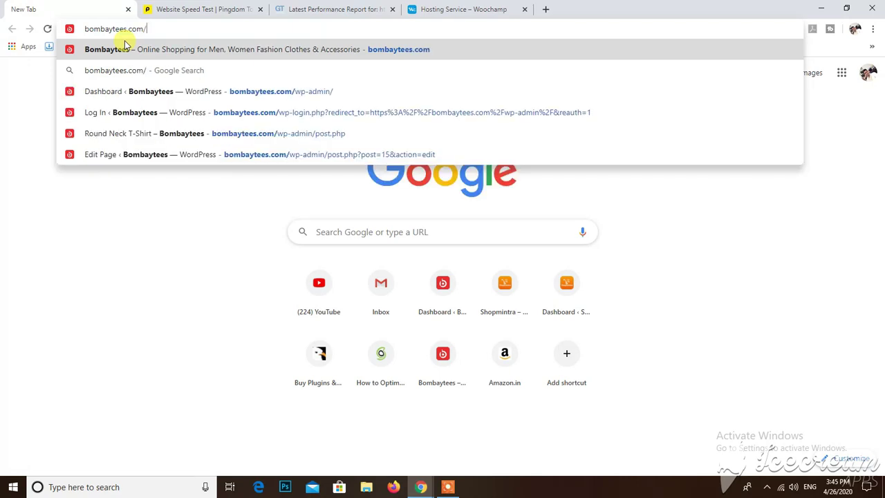
text(-admin/index.php)
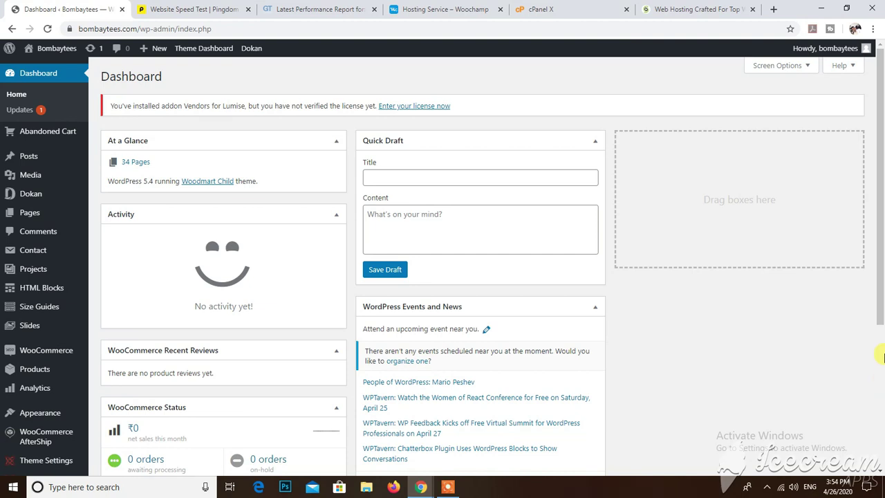
Look over the web hosting plans offered by SiteGround and Woochamp
click(686, 8)
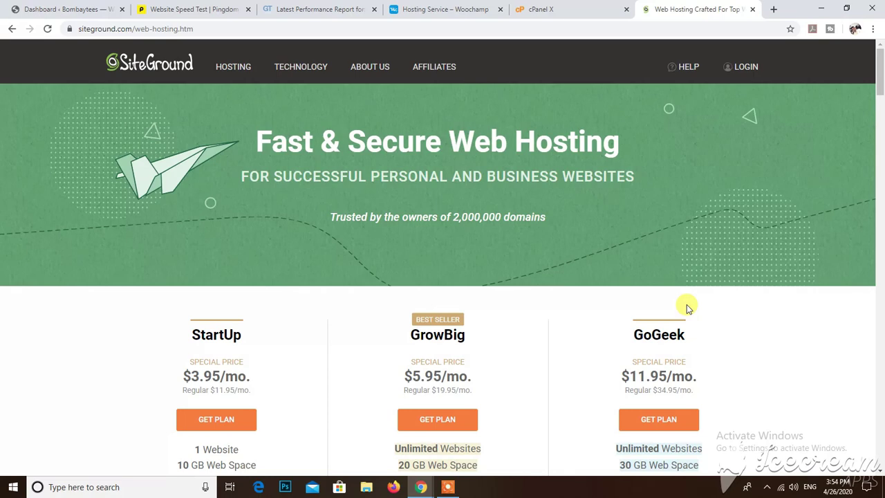
scroll(674, 325, down, 2)
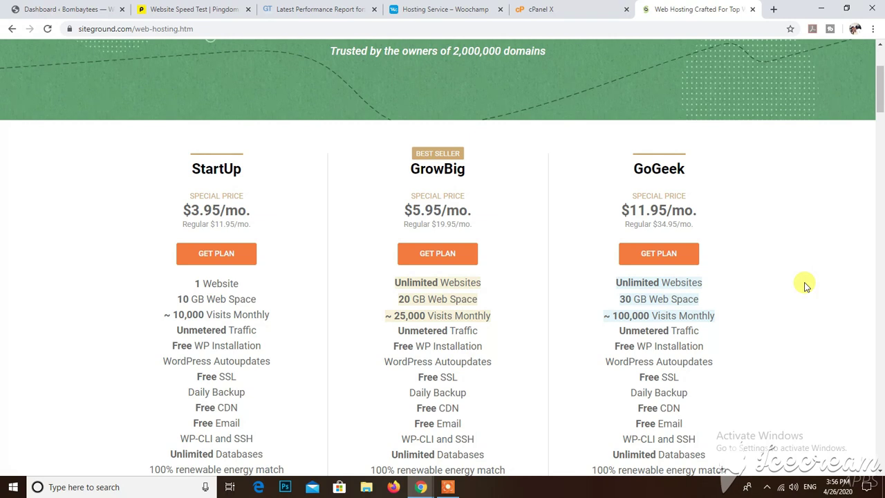
click(442, 9)
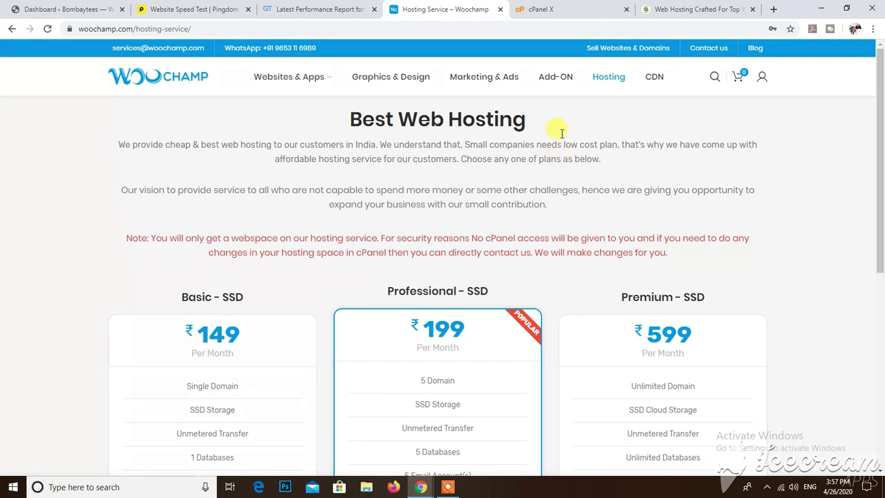
Activate the free Cloudflare CDN plan for bombaytees.com in the SiteGround cPanel
click(542, 8)
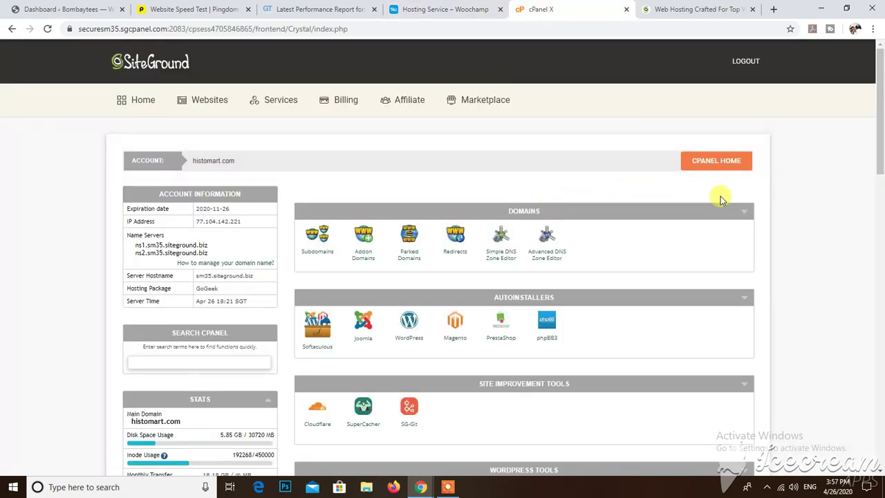
scroll(719, 197, down, 3)
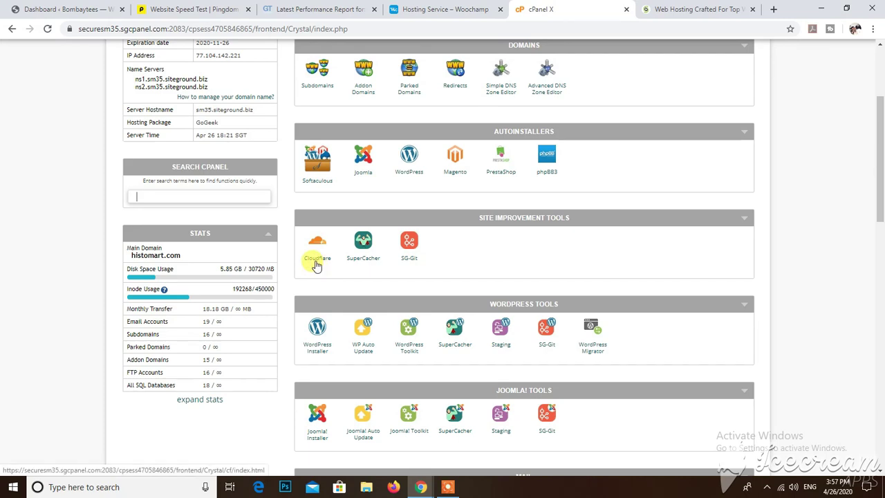
click(317, 261)
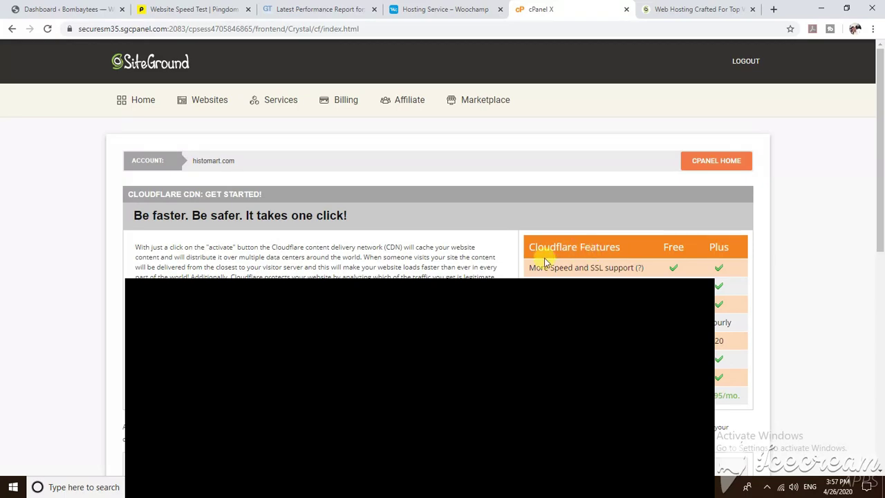
scroll(560, 252, down, 5)
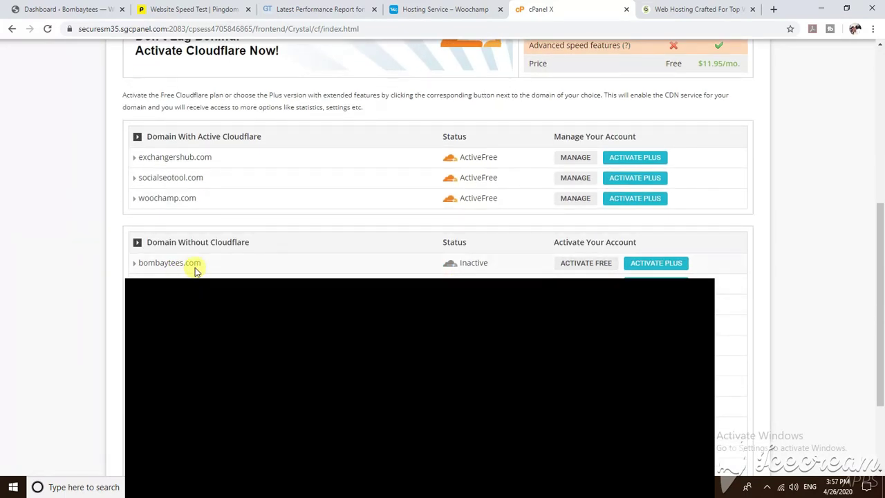
click(597, 269)
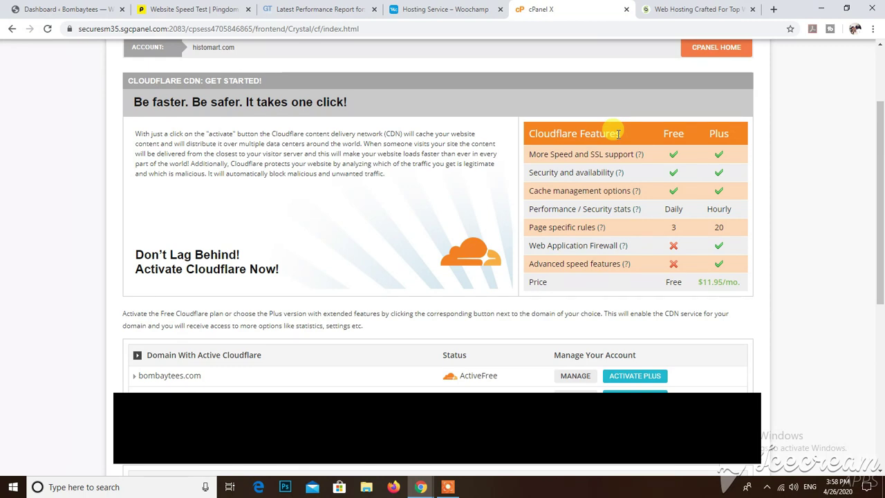
Find the SG Optimizer plugin with the search "sg optimize" in the WordPress admin of Bombaytees and install it
click(38, 7)
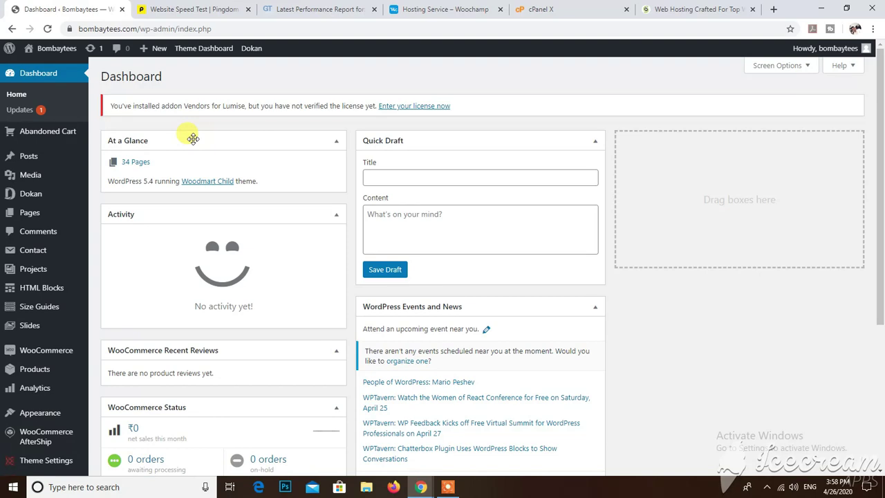
scroll(42, 287, down, 2)
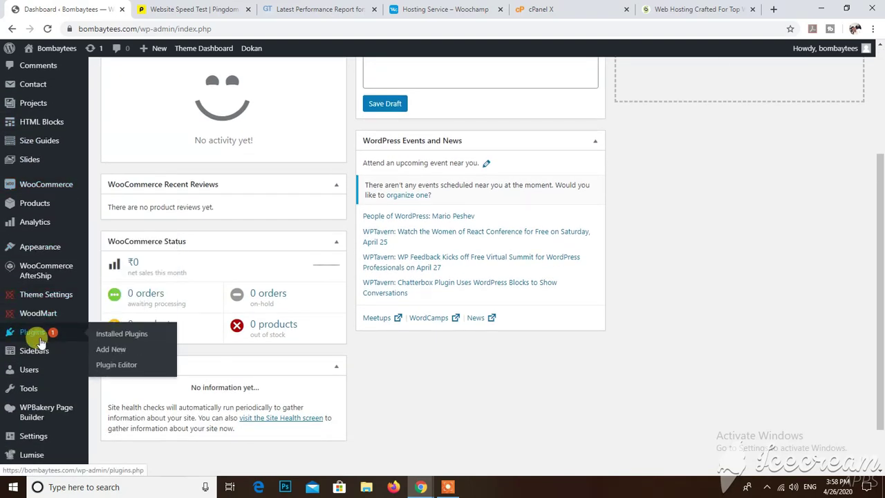
click(39, 338)
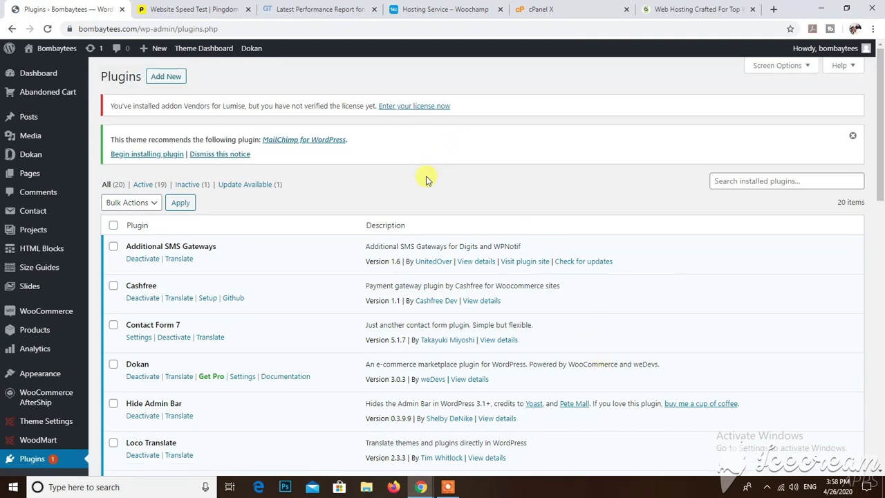
click(164, 76)
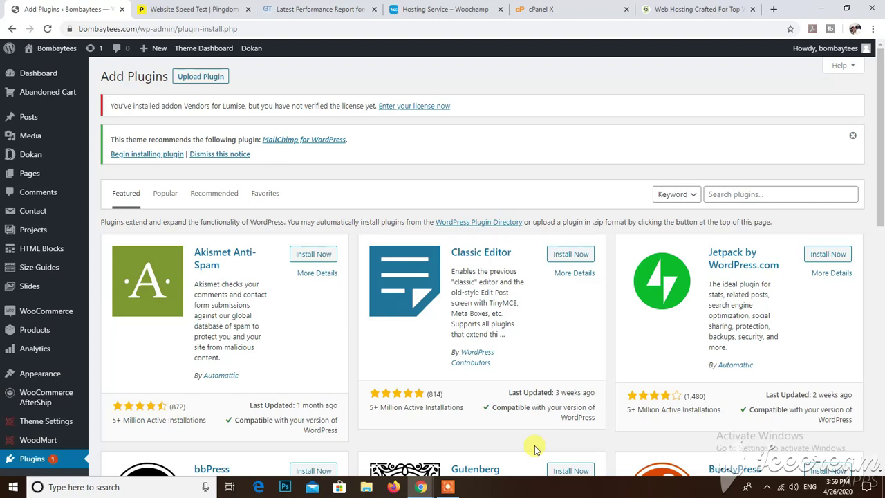
click(756, 194)
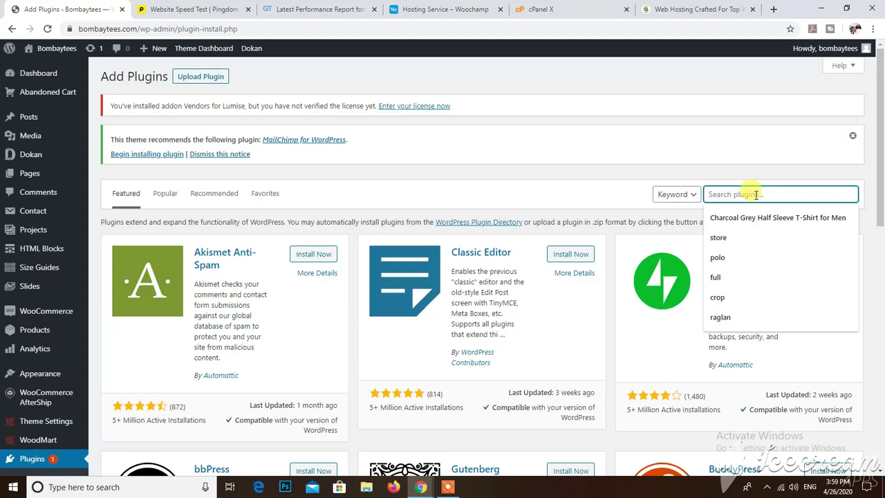
text(sg optimize)
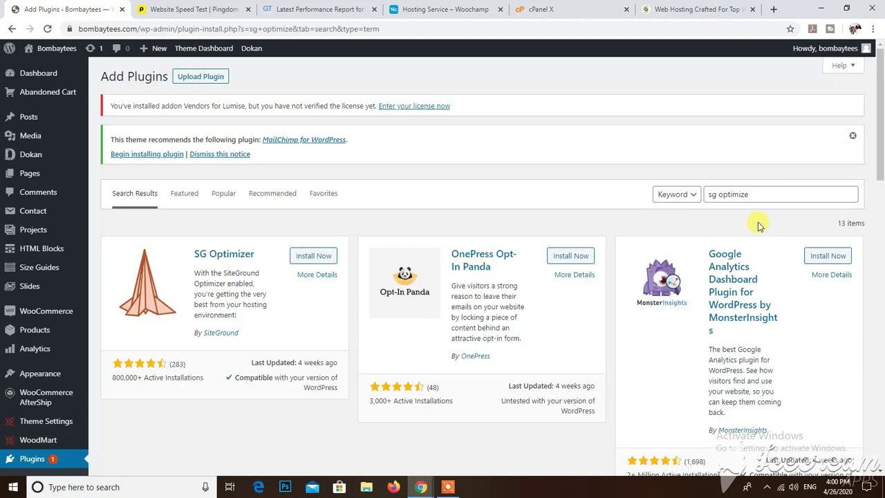
click(315, 255)
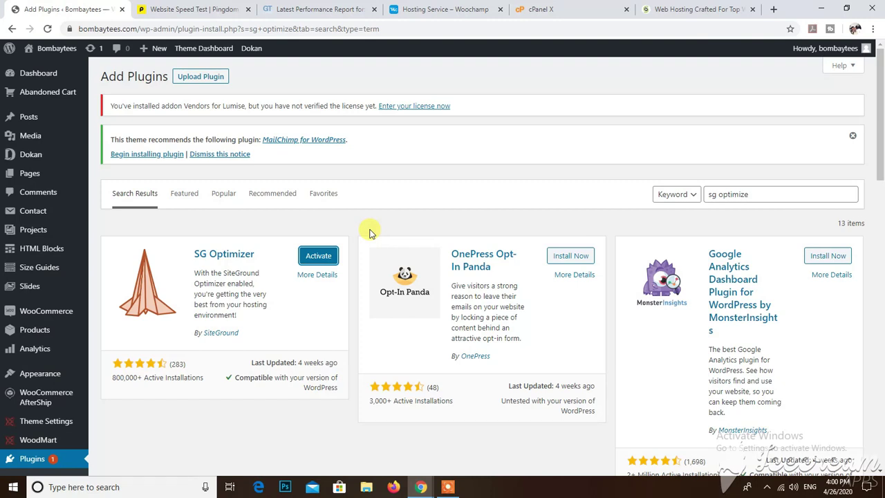
Search the plugin directory for "wp optimize" and install the WP-Optimize – Clean, Compress, Cache plugin
triple_click(763, 195)
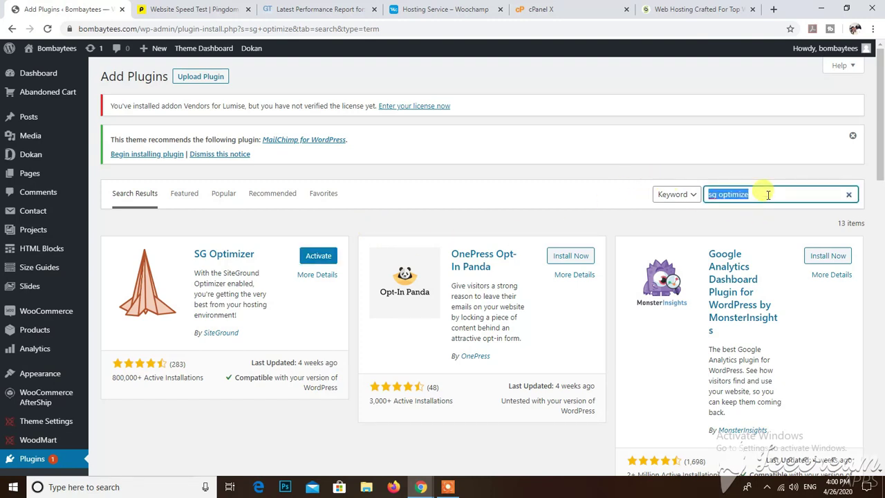
click(767, 194)
key(shift+Home)
text(wp)
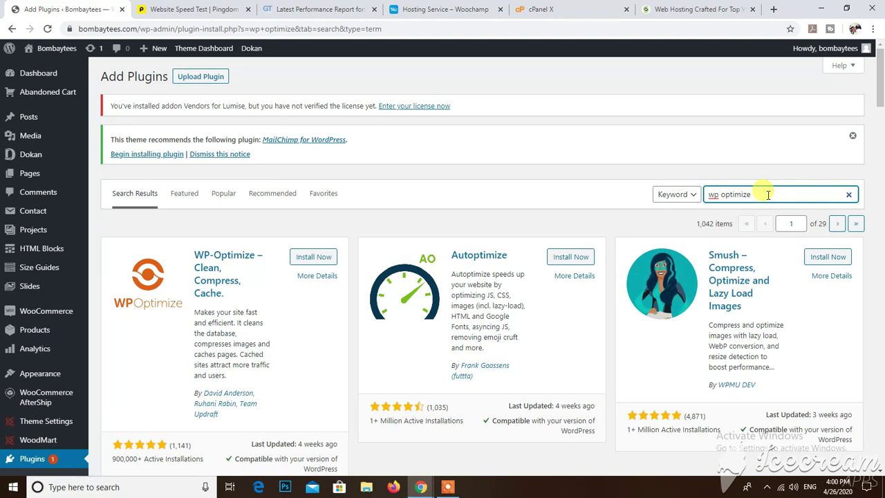
click(304, 260)
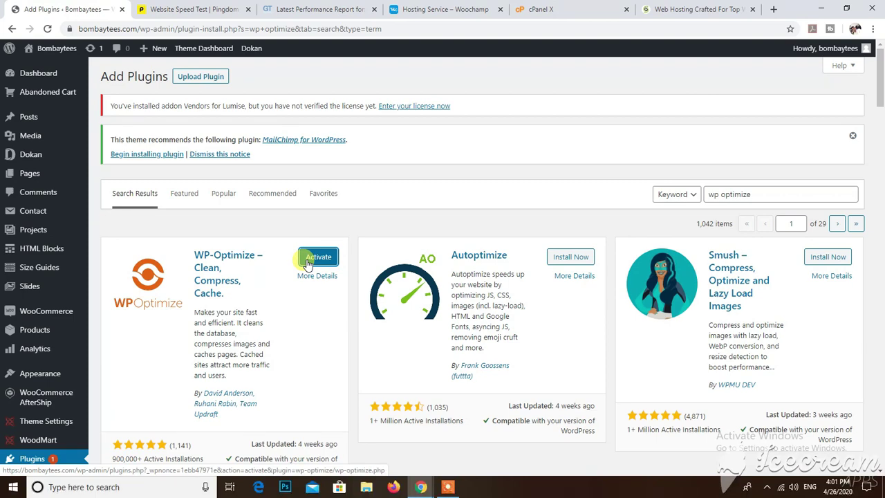
Activate the WP-Optimize and SG Optimizer plugins from the list of installed plugins
scroll(69, 415, down, 3)
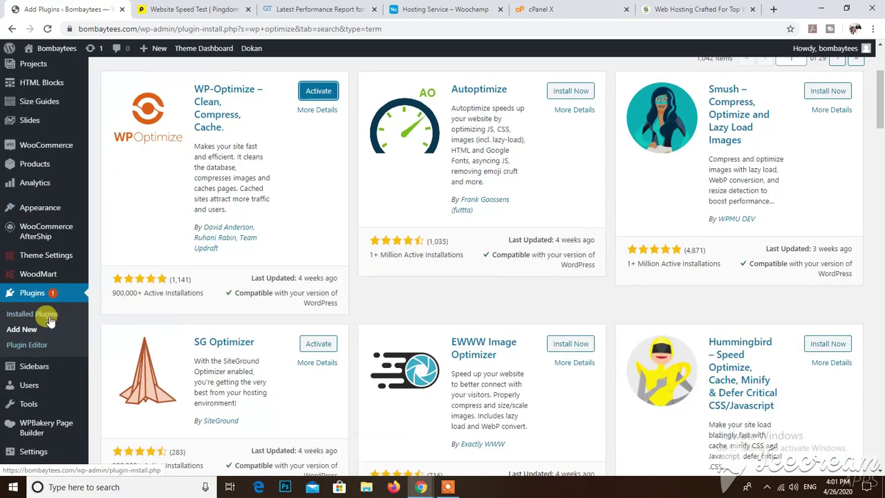
click(54, 294)
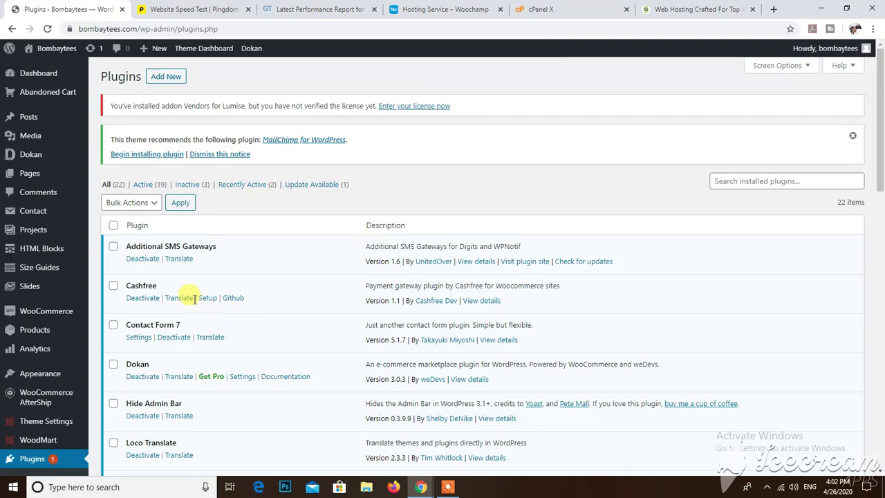
scroll(195, 302, down, 4)
scroll(184, 291, down, 2)
scroll(155, 310, down, 7)
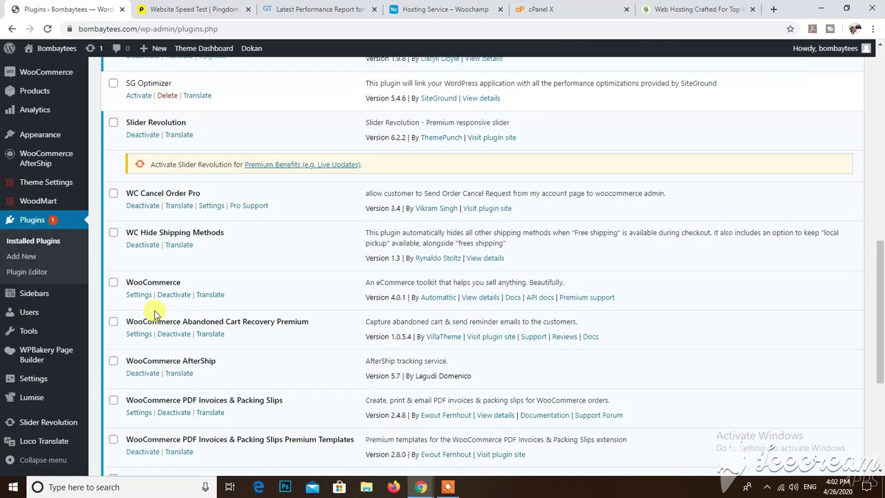
click(137, 277)
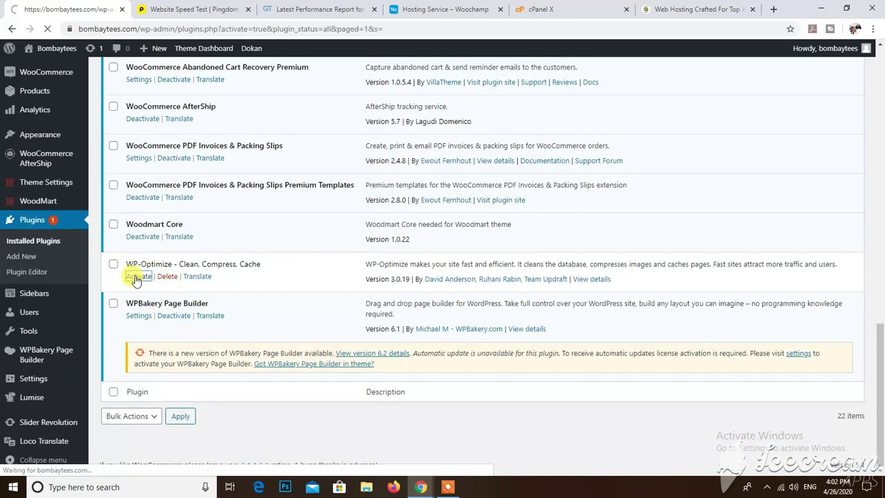
scroll(134, 279, down, 6)
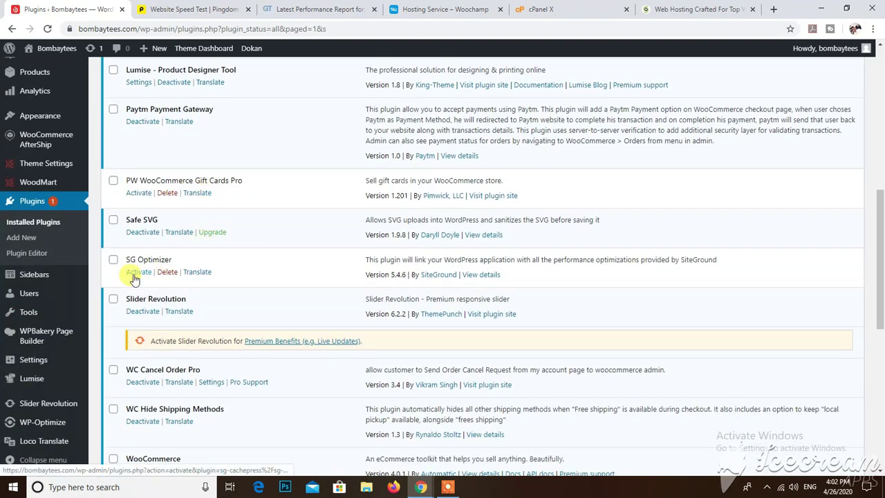
click(137, 271)
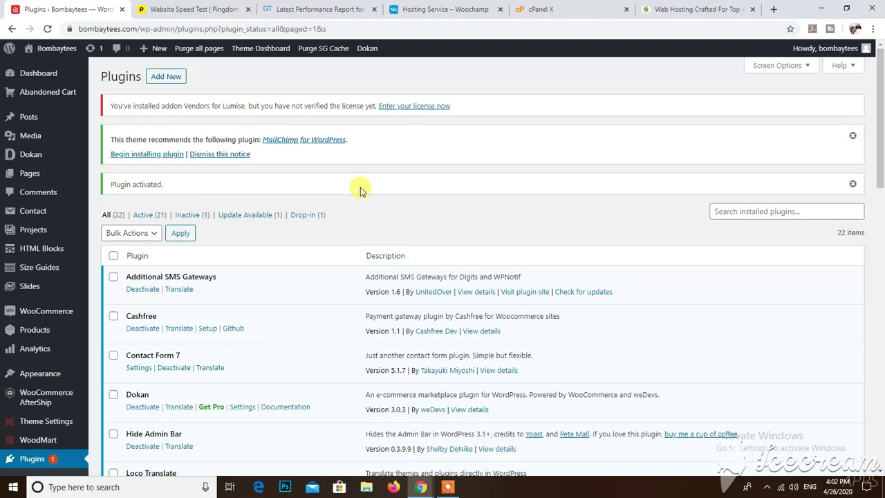
Switch to the SiteGround cPanel, return to its home page and open phpMyAdmin
click(535, 10)
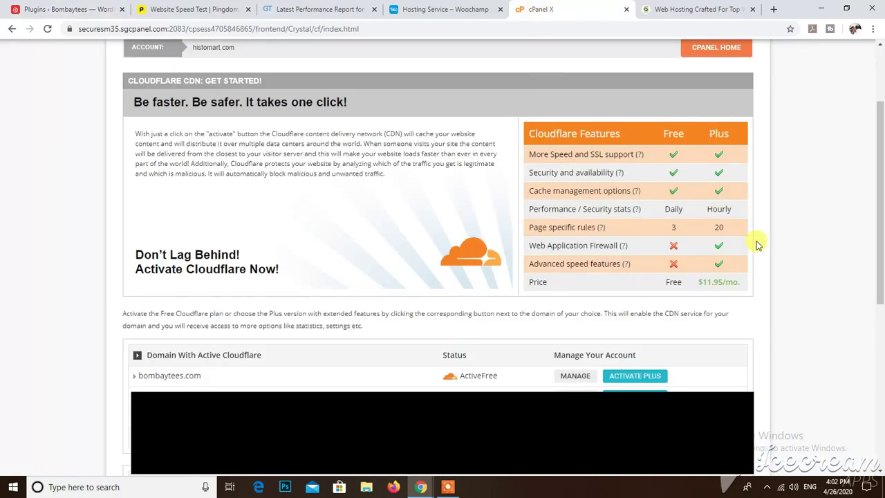
scroll(753, 245, up, 2)
click(734, 161)
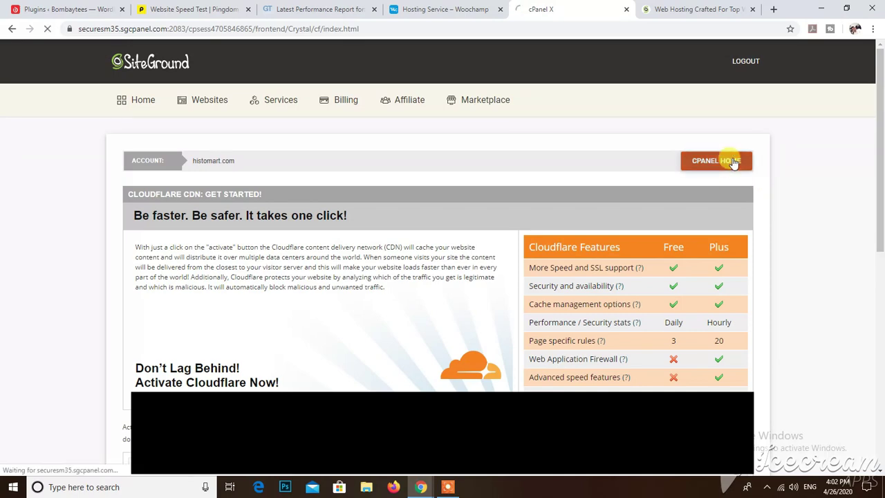
scroll(434, 298, down, 10)
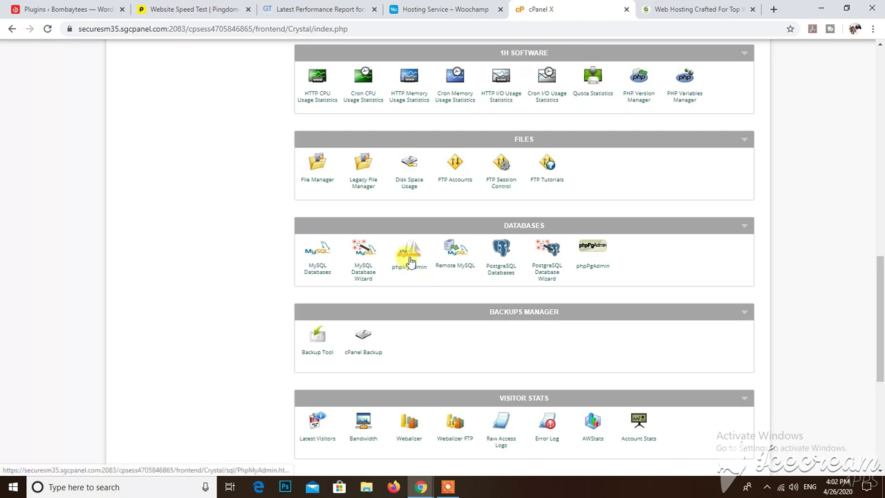
click(408, 257)
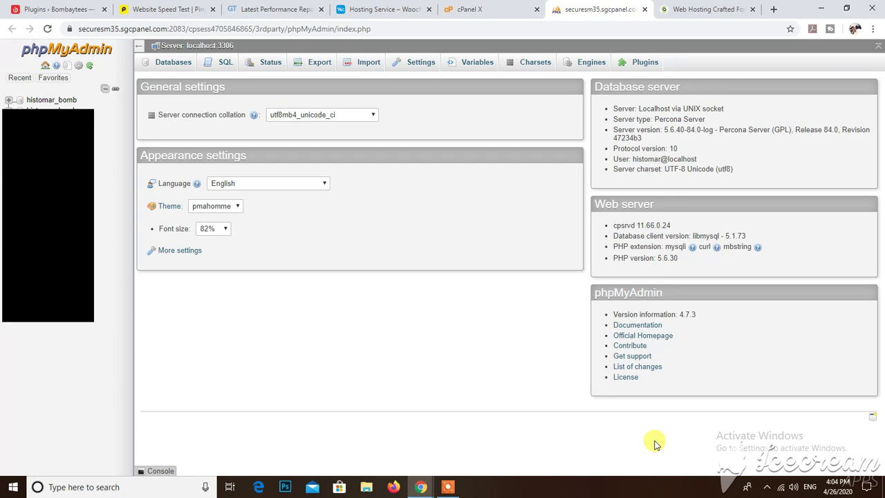
Run Repair table on all tables of the histomar_bomb database and close phpMyAdmin
click(46, 100)
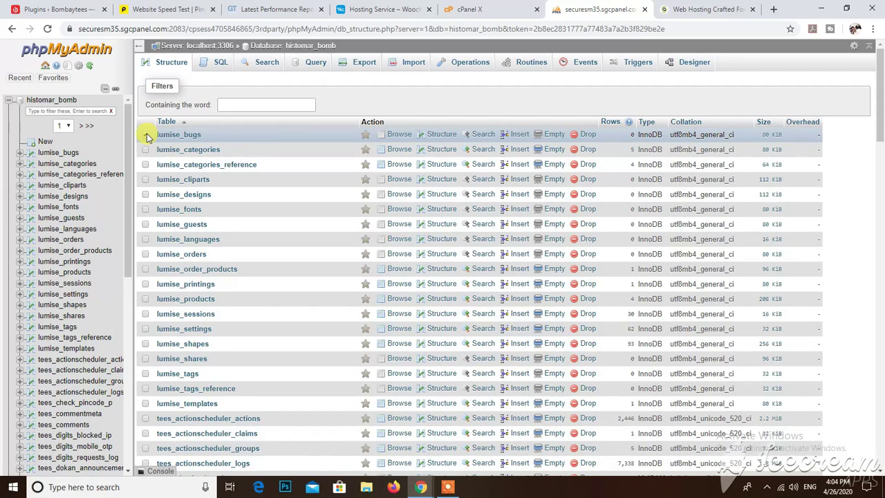
scroll(152, 138, down, 10)
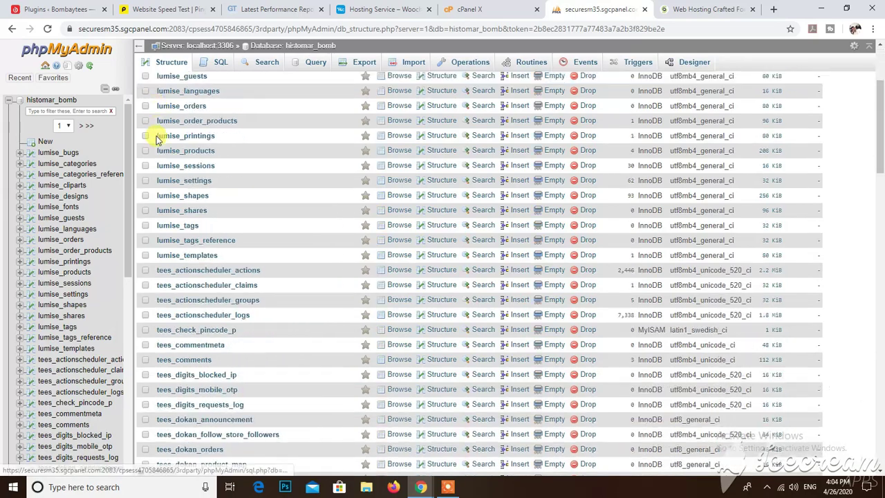
scroll(191, 257, down, 15)
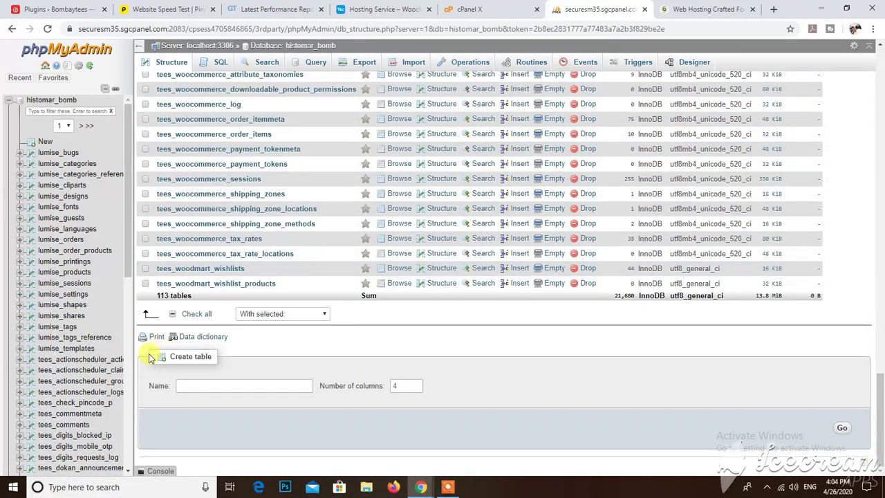
click(172, 314)
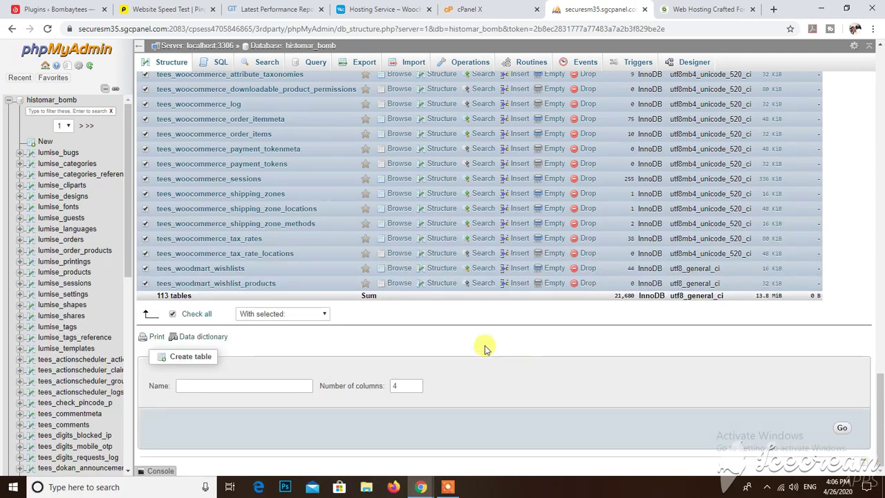
click(262, 315)
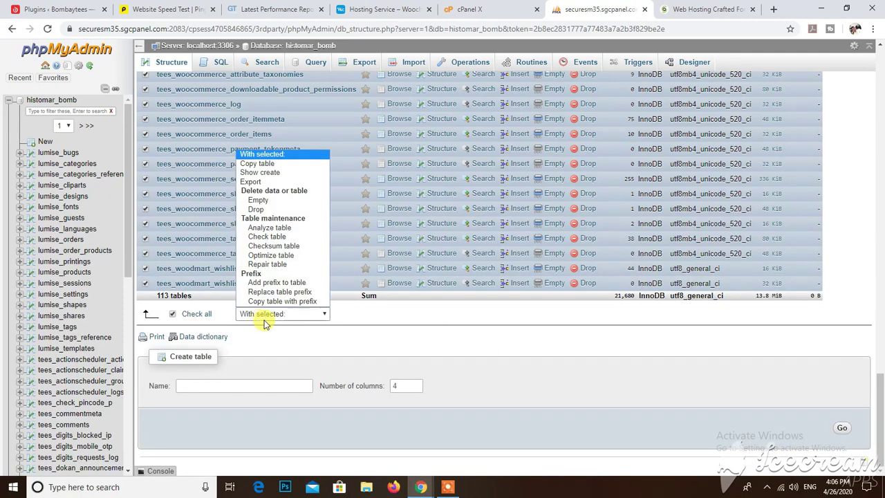
click(287, 264)
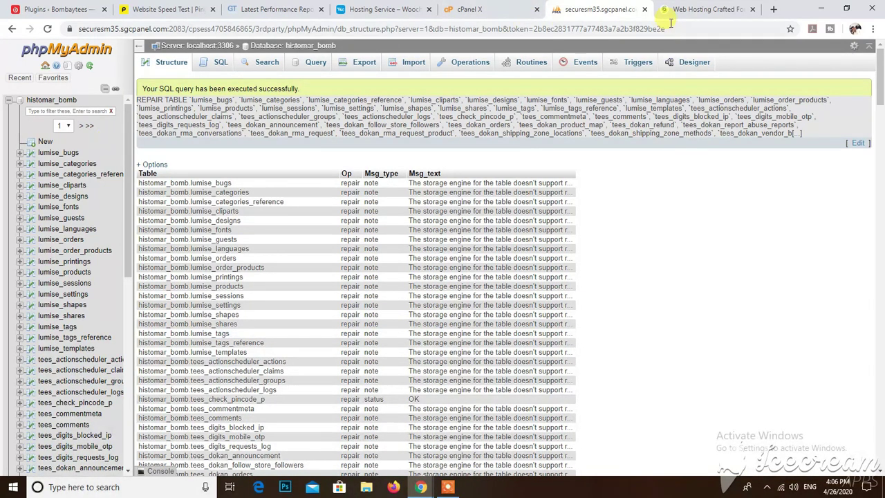
click(644, 9)
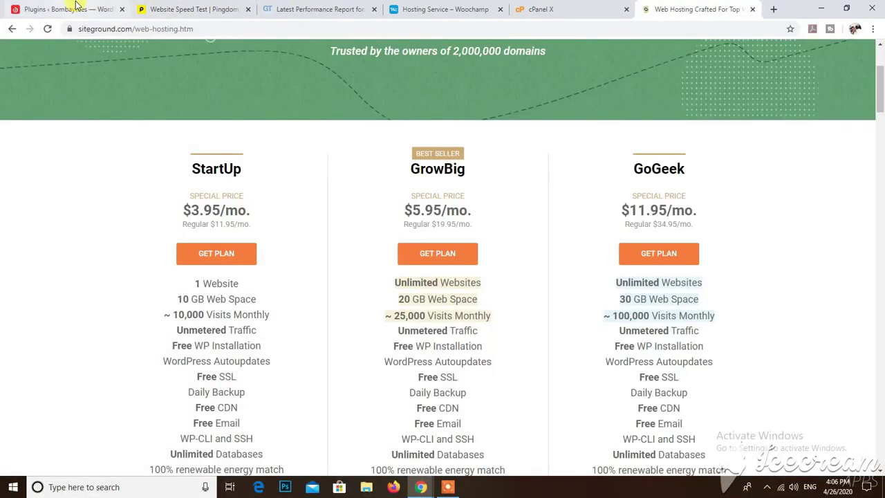
Return to the Bombaytees WordPress admin and open the SG Optimizer plugin settings
click(73, 11)
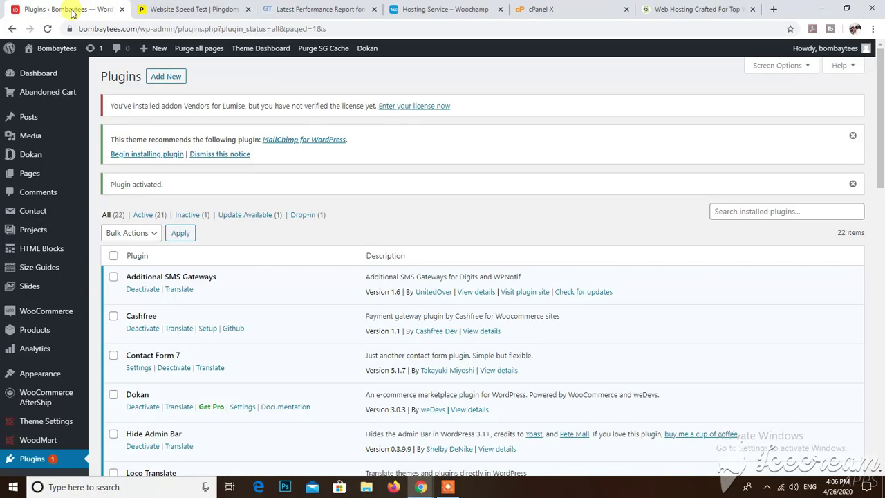
scroll(24, 221, down, 5)
mouse_move(31, 287)
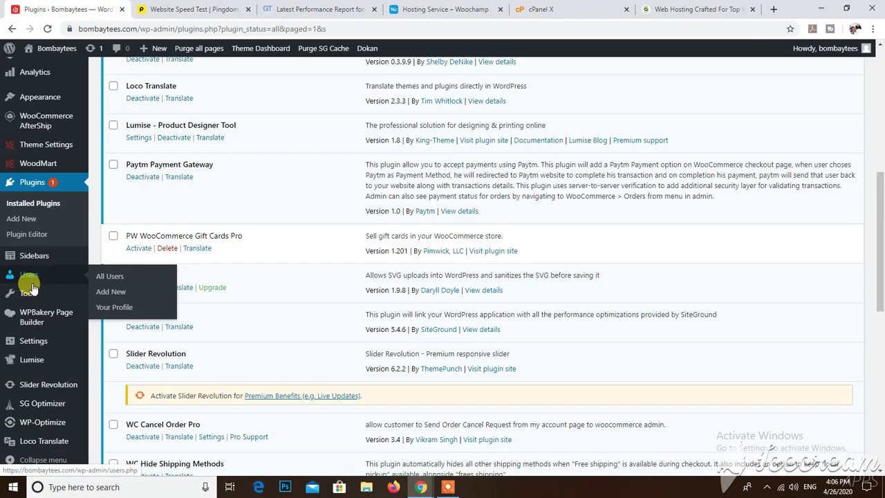
click(35, 407)
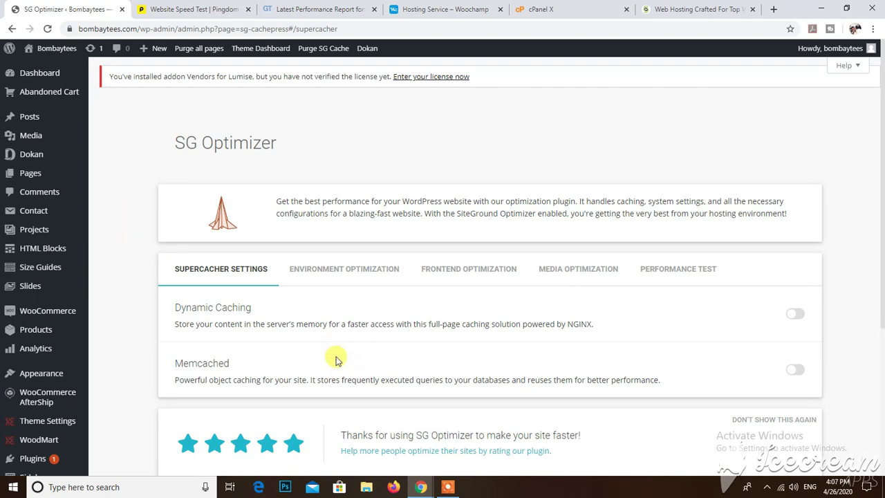
Enable Dynamic Caching and Memcached in the SuperCacher settings of SG Optimizer
scroll(329, 364, down, 2)
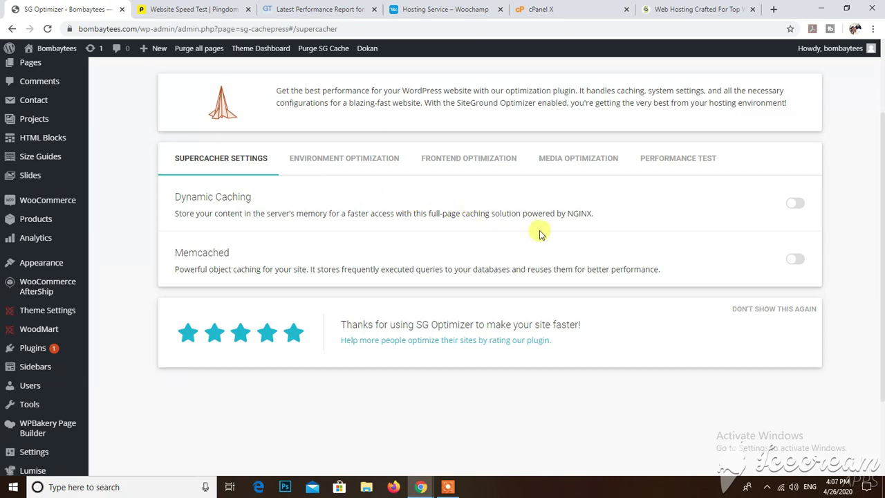
click(795, 203)
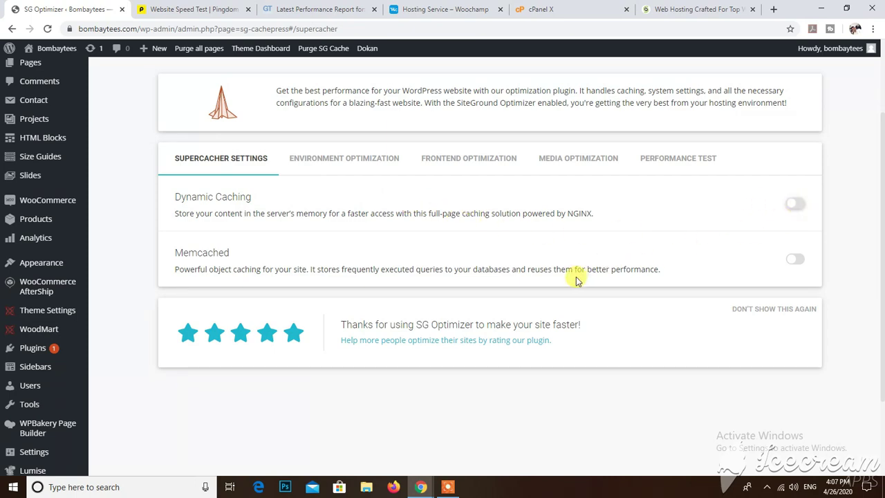
scroll(484, 262, down, 3)
scroll(527, 228, down, 1)
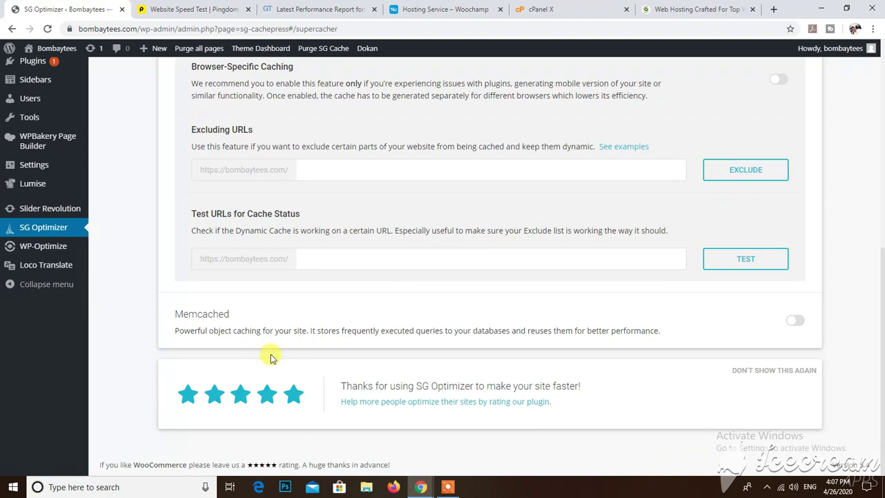
click(795, 322)
scroll(490, 322, up, 4)
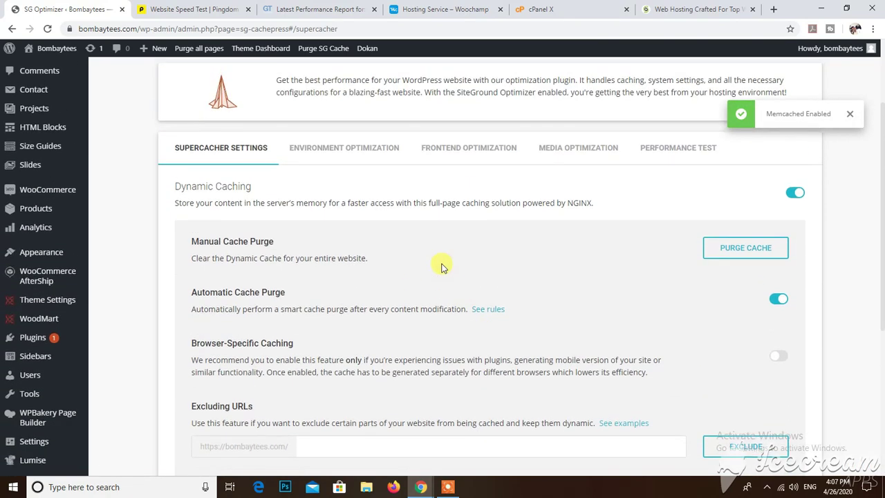
Enable HTTPS in the environment optimization settings and check the PHP version, GZIP Compression and Browser Caching options
click(346, 164)
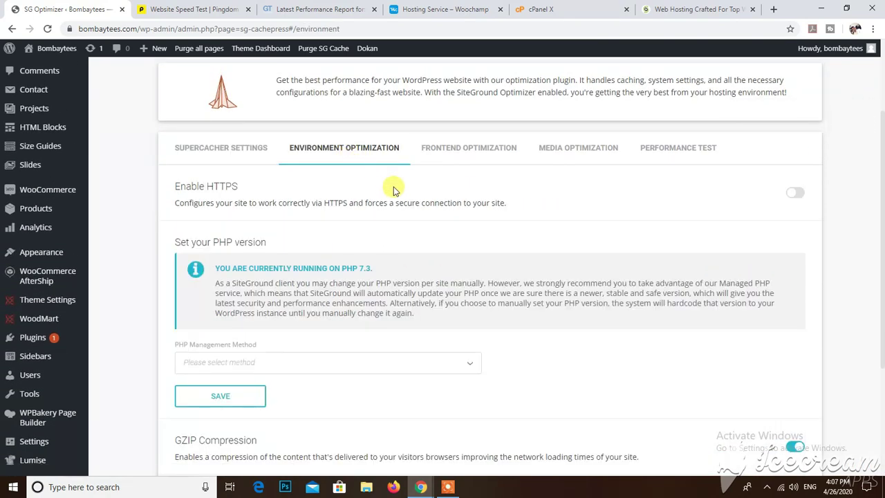
click(795, 197)
click(519, 357)
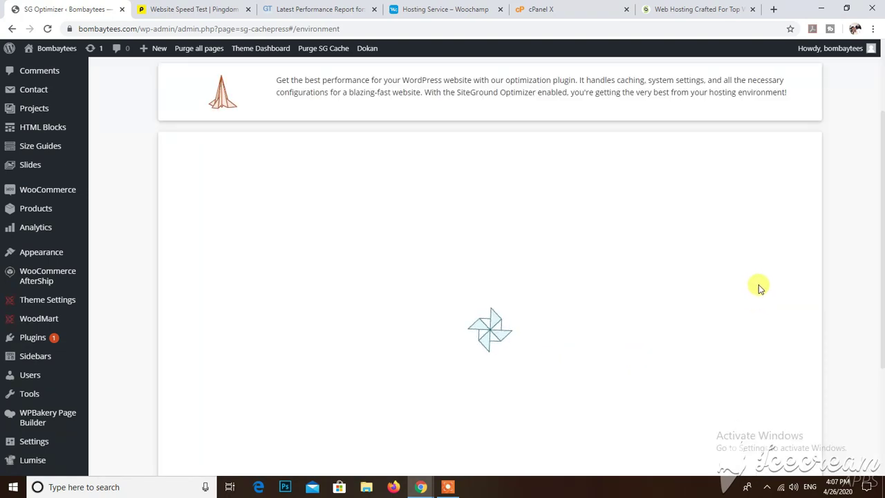
scroll(756, 286, down, 2)
scroll(786, 134, up, 2)
scroll(527, 186, down, 1)
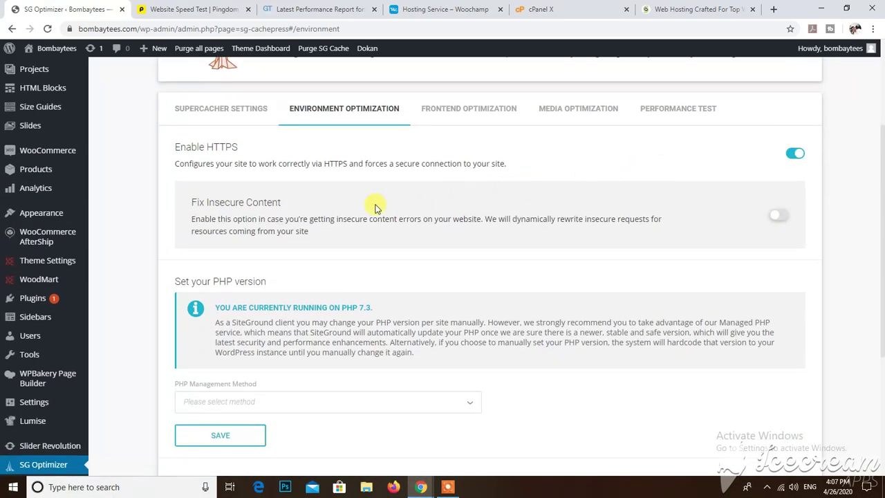
scroll(662, 221, down, 3)
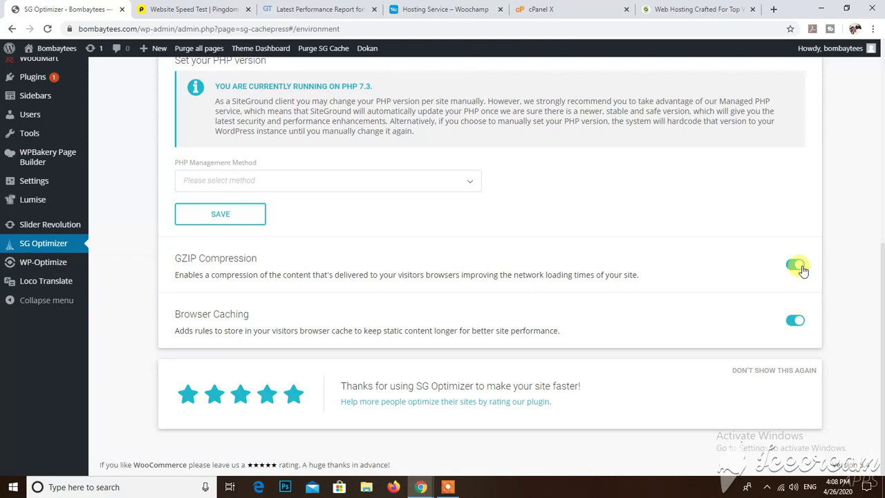
Enable HTML minification, JavaScript minification and Defer Render-blocking JS in the frontend optimization settings, accepting the website check notice
scroll(760, 213, up, 5)
click(488, 222)
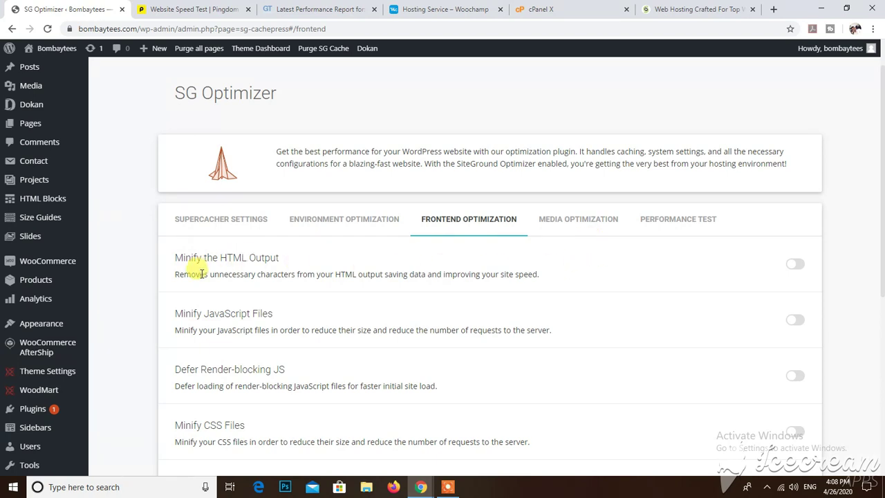
click(796, 315)
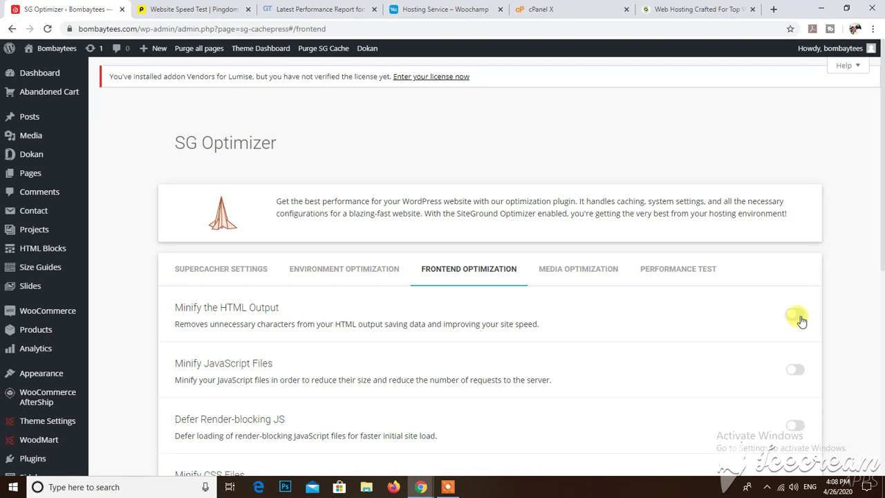
click(796, 377)
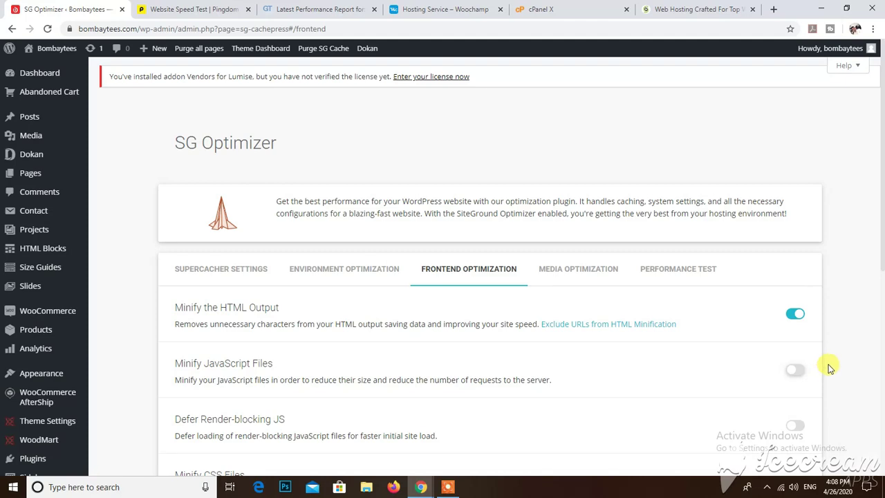
scroll(832, 360, down, 2)
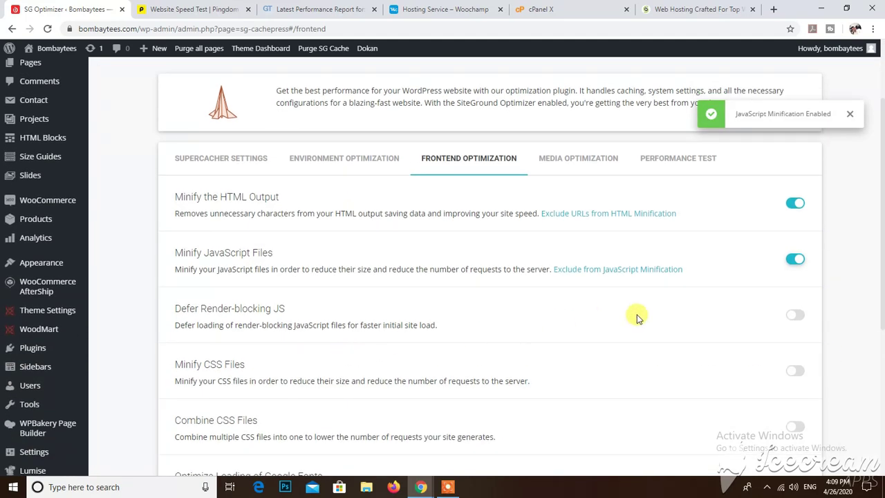
click(796, 316)
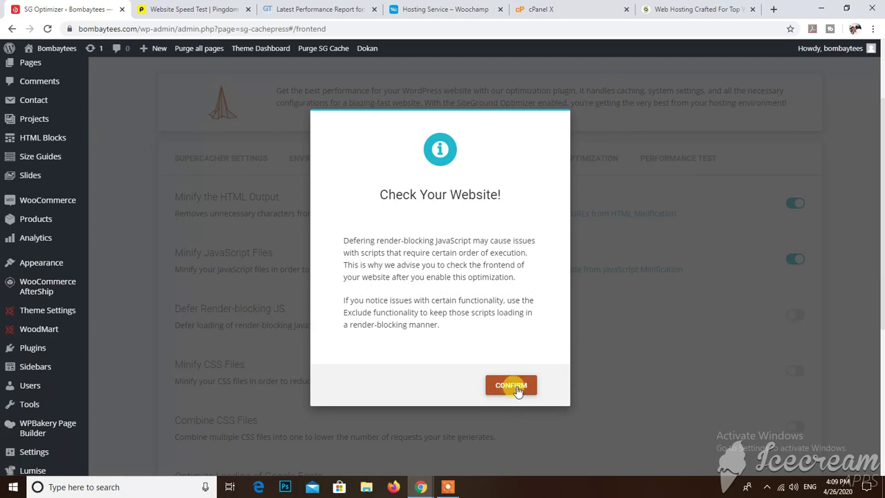
click(513, 387)
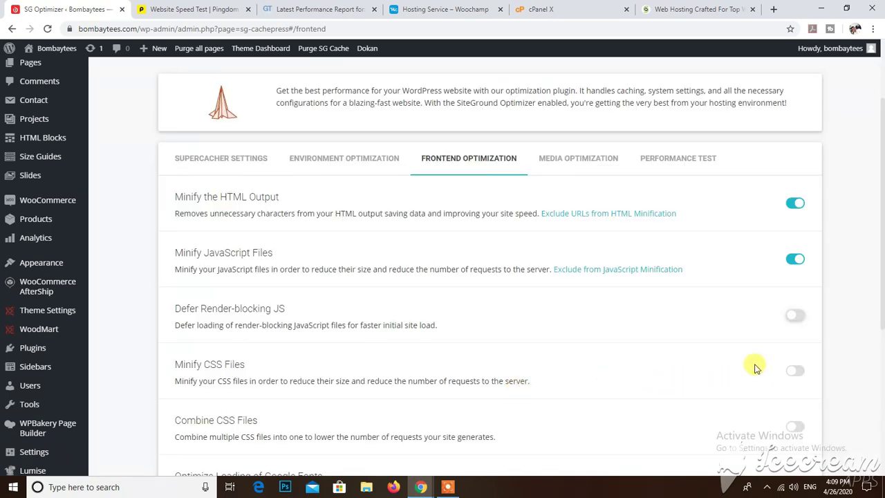
Enable Minify CSS Files, Combine CSS Files, Optimize Loading of Google Fonts, Remove Query Strings From Static Resources and the remaining frontend option
scroll(642, 371, down, 2)
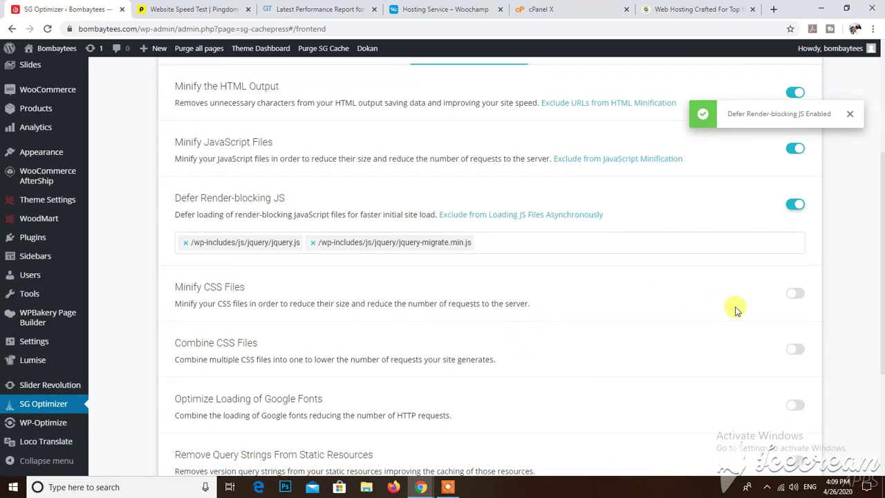
click(796, 299)
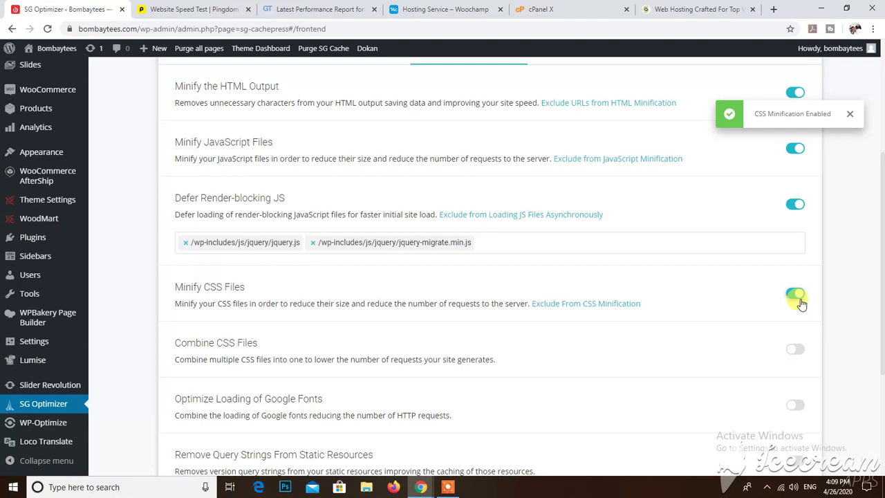
click(797, 354)
click(796, 404)
scroll(800, 408, down, 1)
click(796, 411)
scroll(798, 410, down, 2)
click(795, 357)
Enable New Images Optimization in the media optimization settings
scroll(664, 411, up, 5)
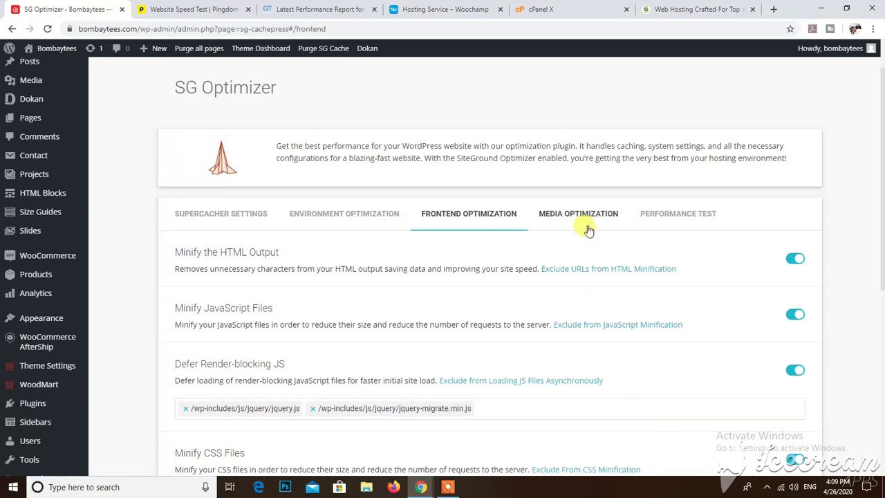
click(588, 230)
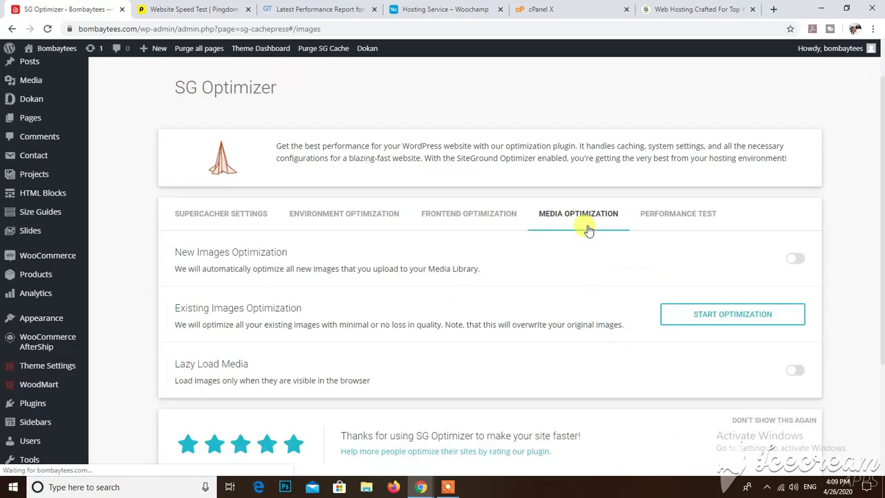
click(795, 260)
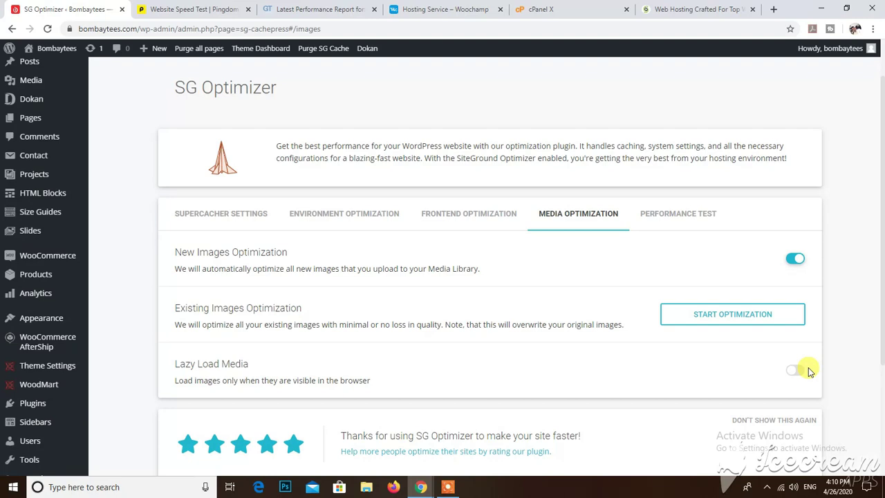
Look over the remaining media options and open the SG Optimizer performance test
scroll(819, 380, down, 2)
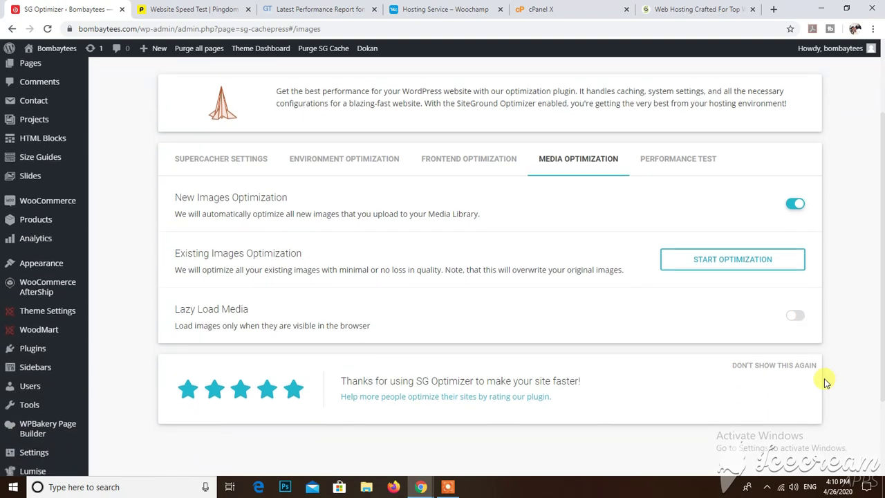
scroll(815, 367, up, 3)
click(613, 271)
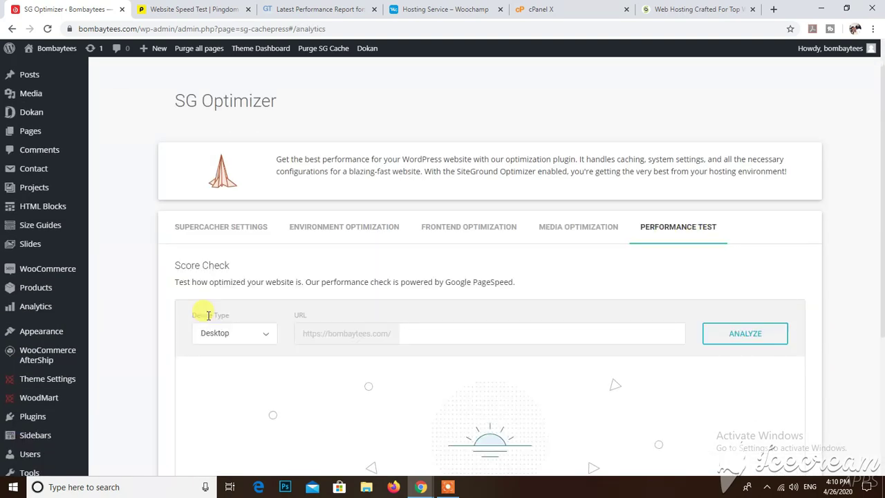
Open the WP-Optimize database page and look through its list of available optimizations
scroll(132, 299, down, 3)
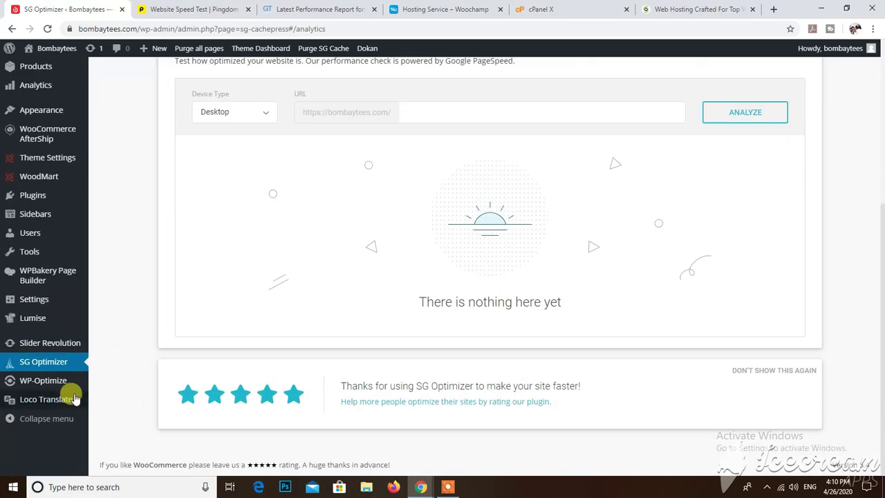
mouse_move(48, 391)
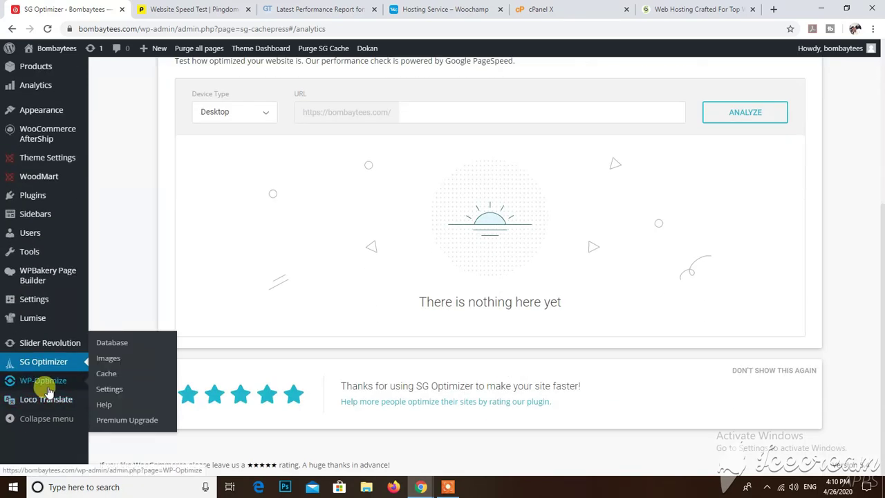
click(49, 391)
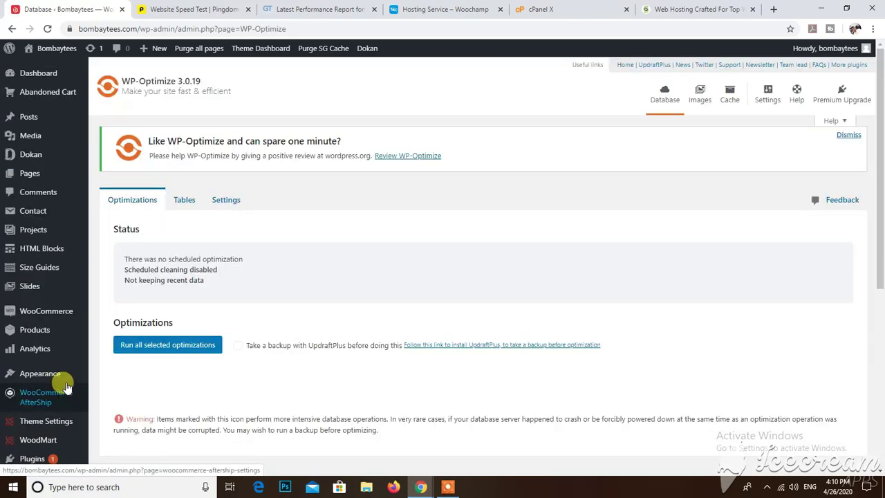
scroll(80, 363, down, 3)
scroll(63, 401, down, 2)
scroll(103, 360, up, 3)
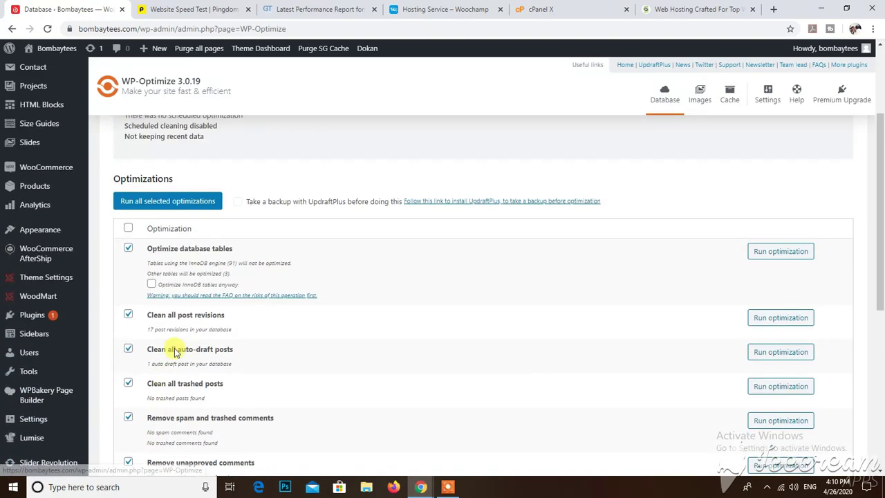
scroll(356, 259, up, 1)
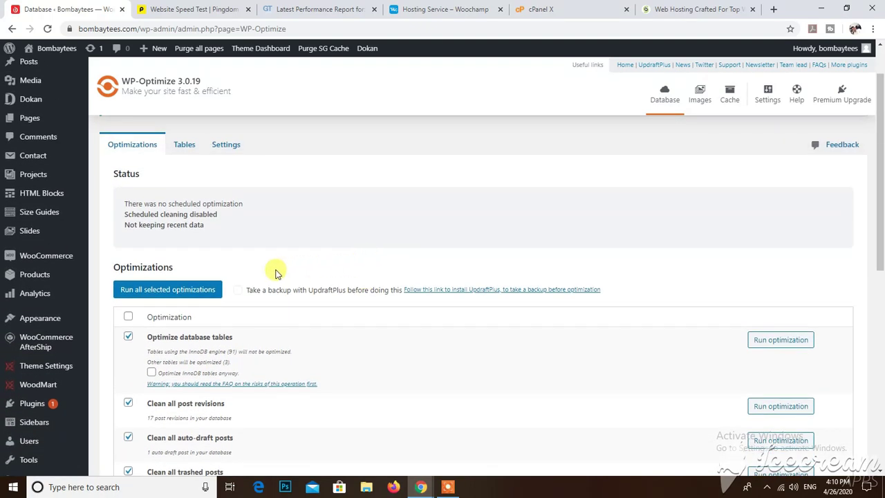
scroll(208, 297, down, 1)
scroll(142, 342, down, 4)
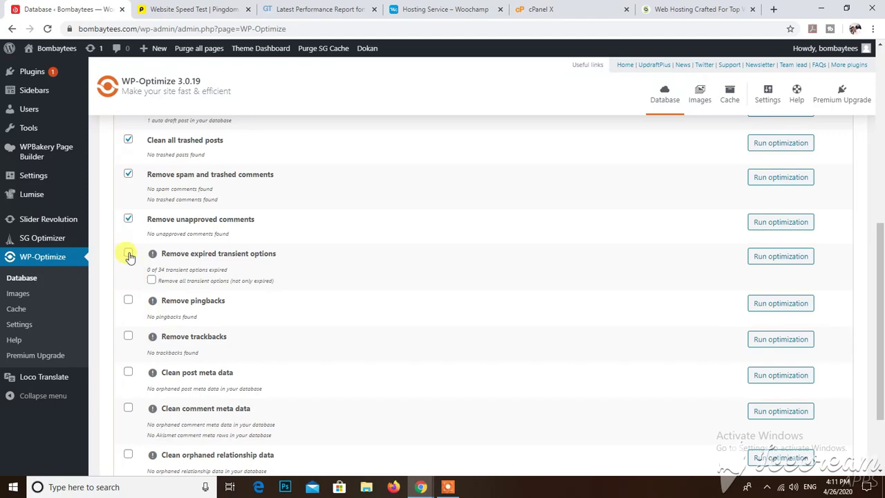
Select every optimization in the WP-Optimize database list and run all selected optimizations
scroll(132, 260, up, 3)
scroll(137, 264, up, 2)
click(129, 312)
scroll(129, 312, down, 2)
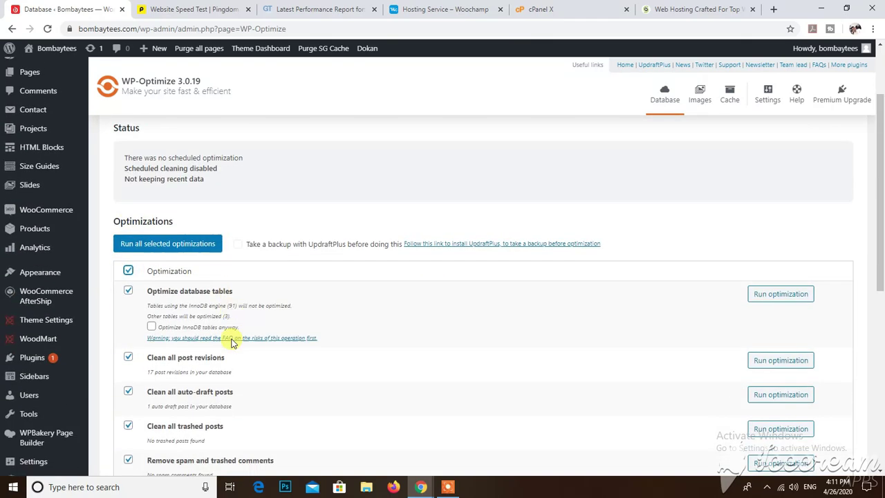
scroll(228, 341, up, 2)
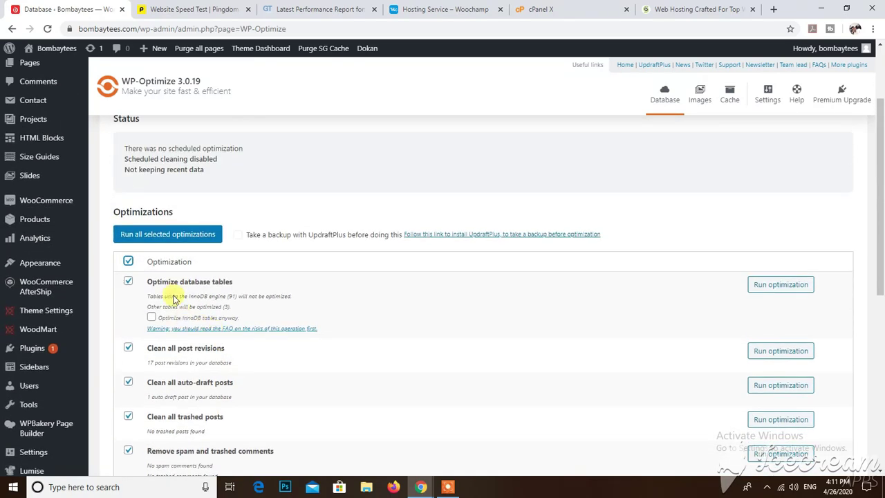
click(177, 236)
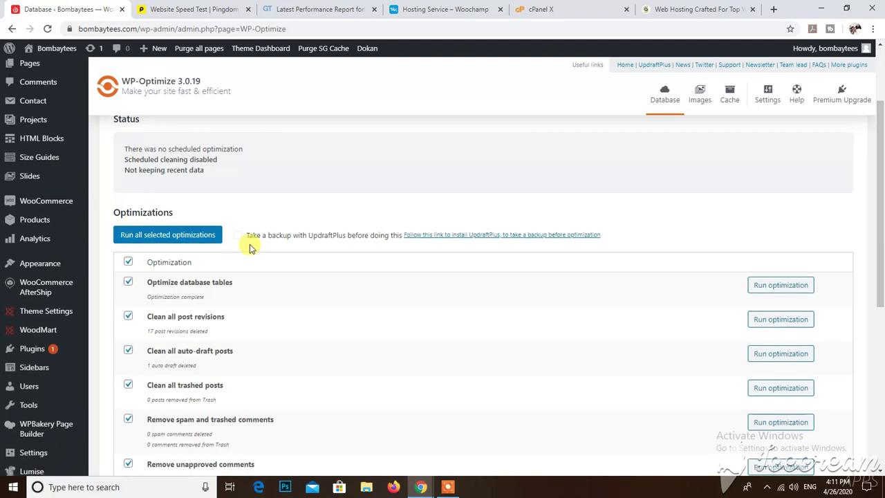
Open the list of database tables in WP-Optimize and look through their types and overhead
scroll(251, 247, up, 3)
click(184, 199)
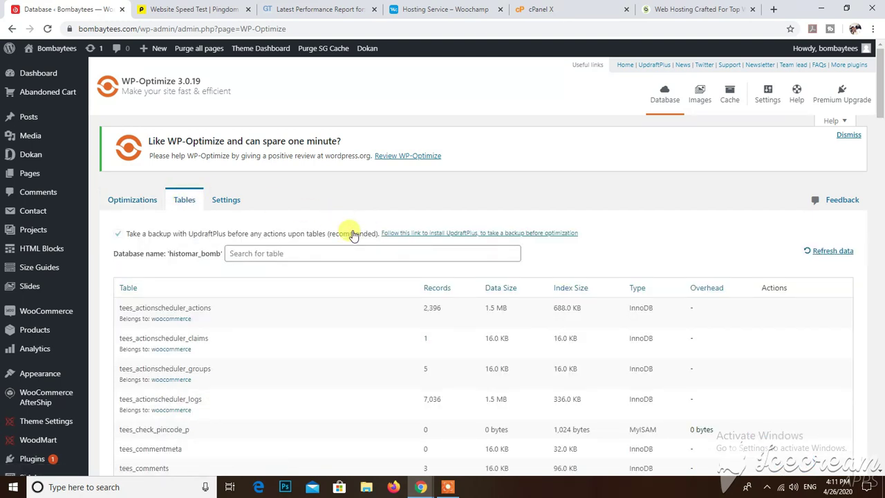
scroll(414, 255, down, 3)
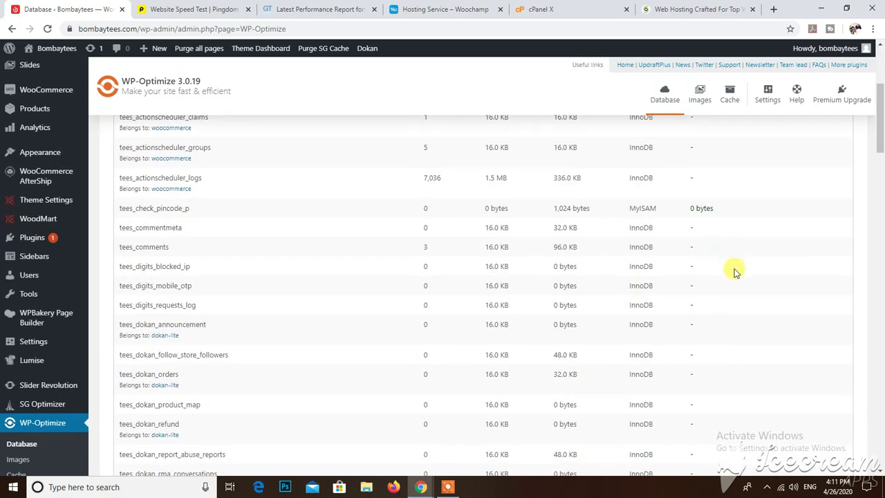
scroll(615, 290, down, 2)
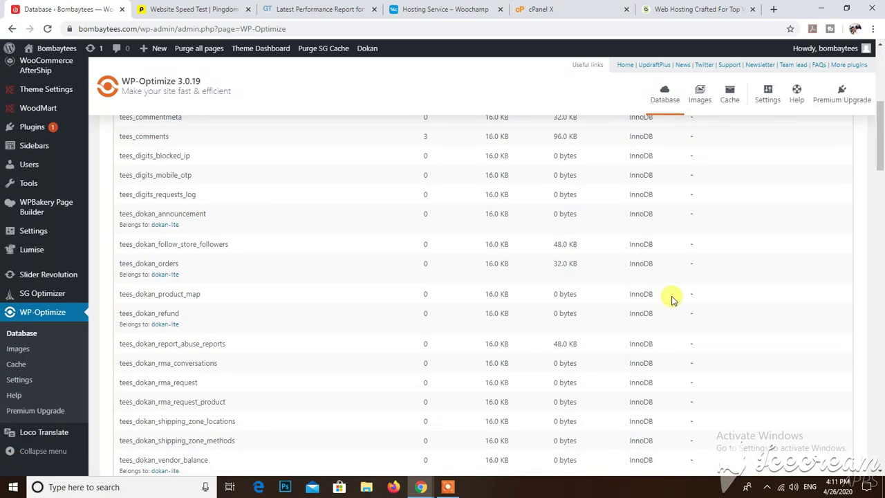
scroll(667, 293, down, 5)
scroll(795, 285, down, 8)
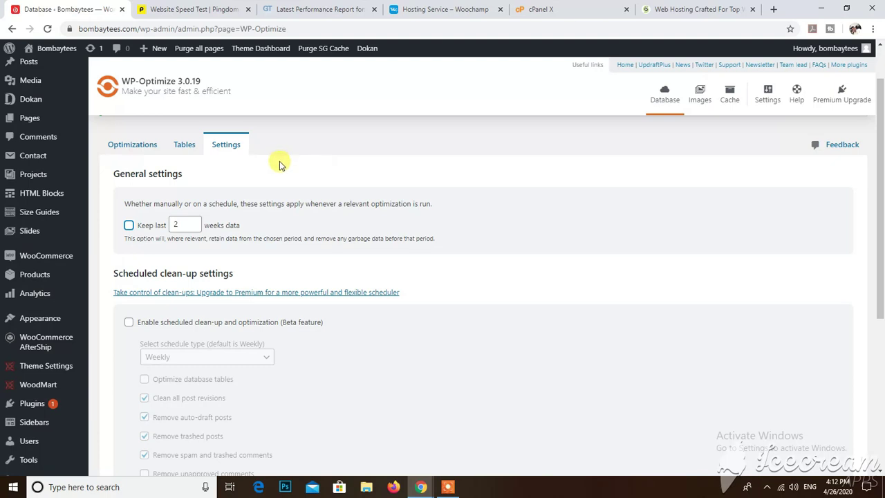
Try out scheduled clean-up and optimization in the WP-Optimize database settings and switch it off again
scroll(208, 227, down, 2)
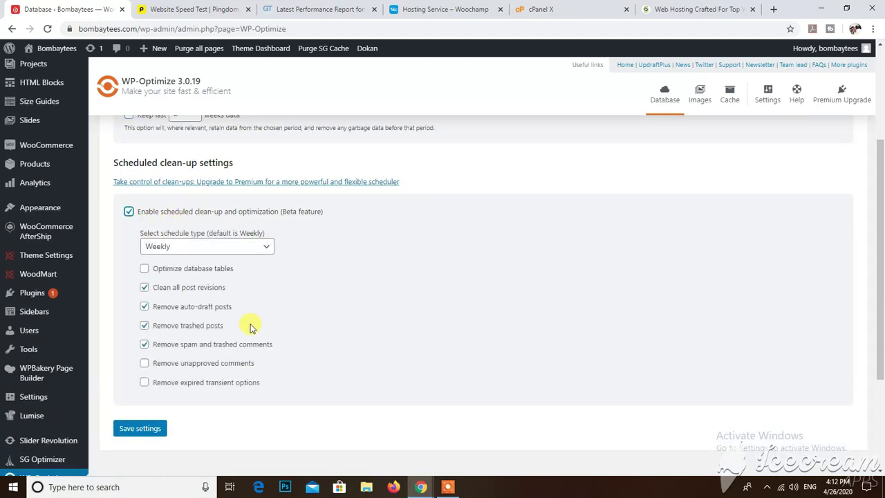
click(199, 211)
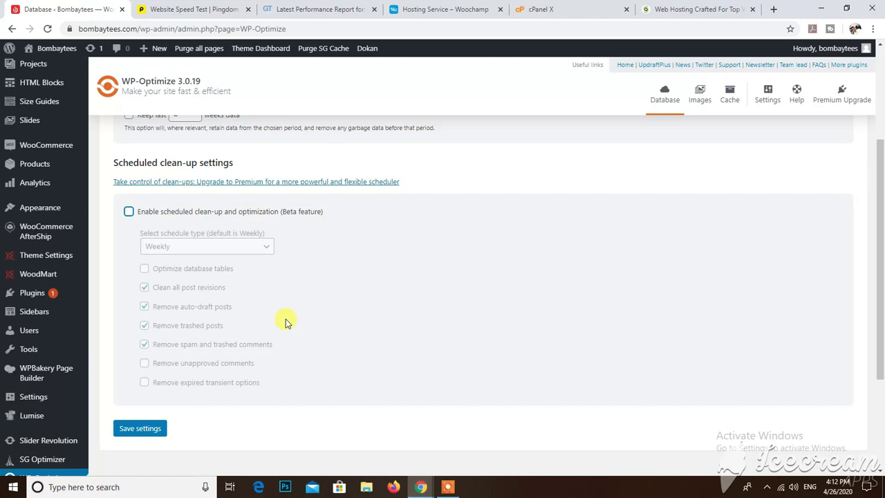
Switch page caching off and on again in the WP-Optimize cache settings and save the changes
scroll(103, 328, down, 3)
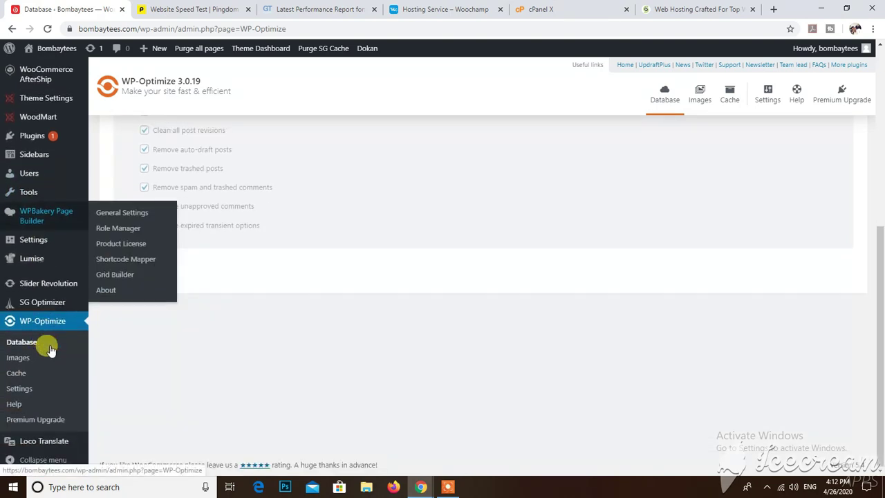
click(15, 377)
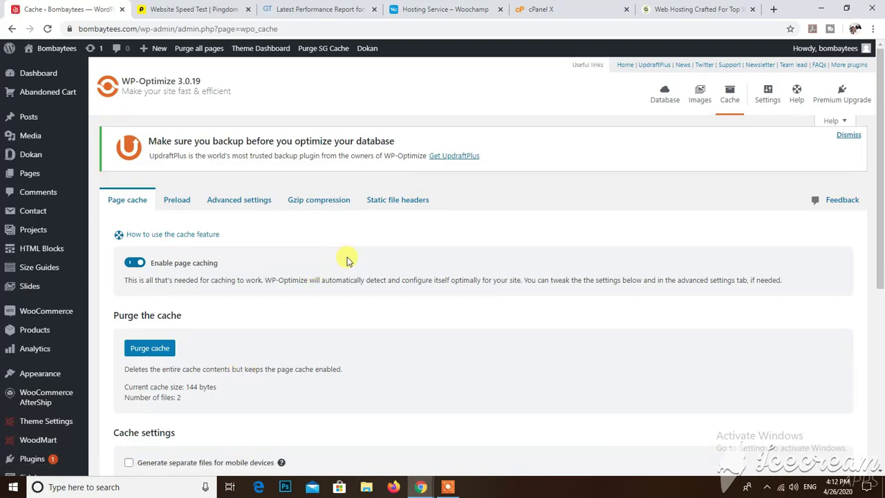
scroll(197, 296, down, 2)
scroll(134, 207, up, 1)
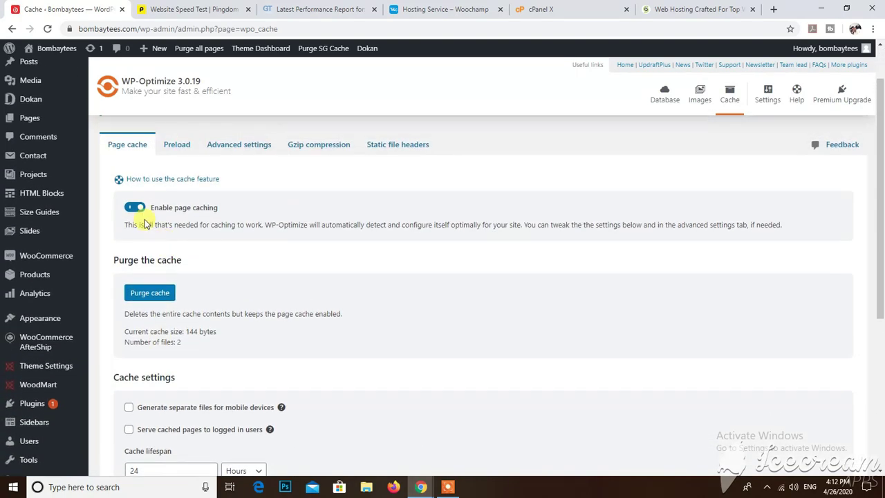
click(136, 209)
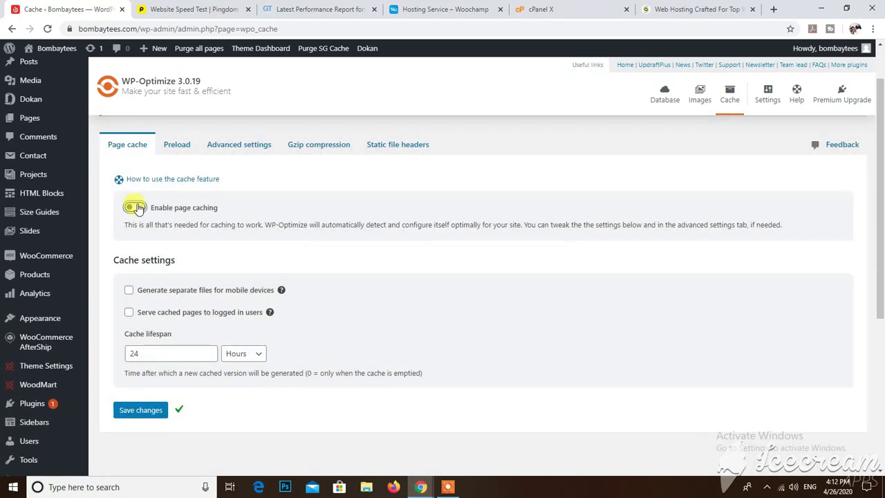
click(136, 208)
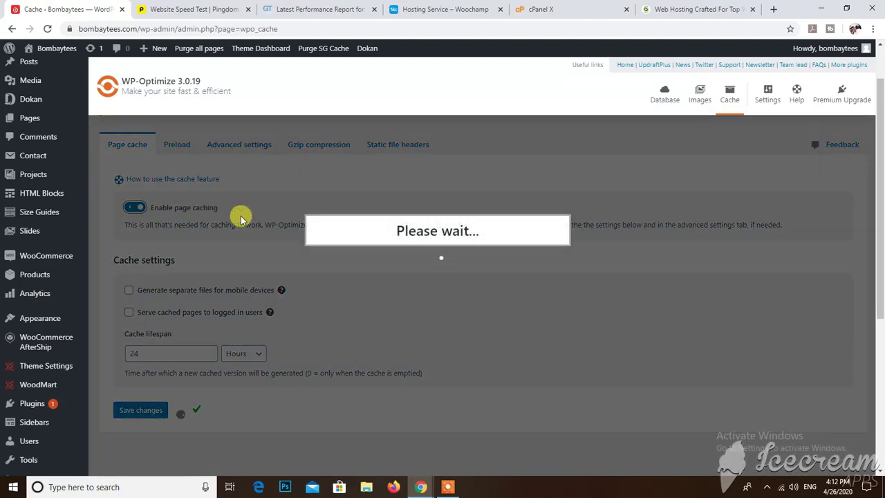
scroll(261, 218, down, 2)
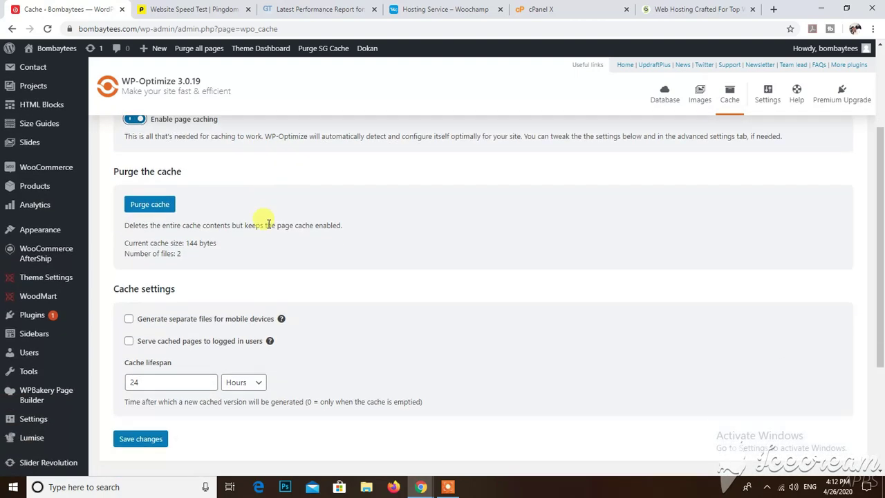
click(142, 417)
Check the Gzip compression settings of the WP-Optimize cache
scroll(312, 404, up, 2)
scroll(207, 383, down, 5)
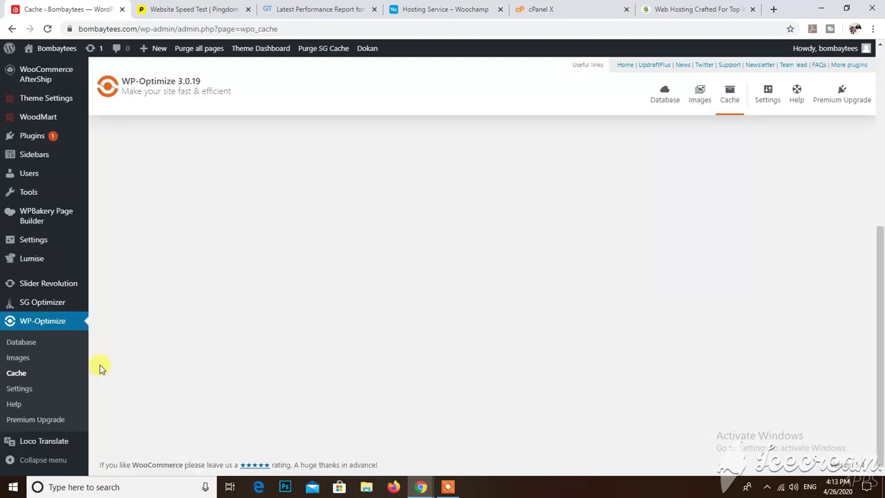
scroll(116, 343, up, 5)
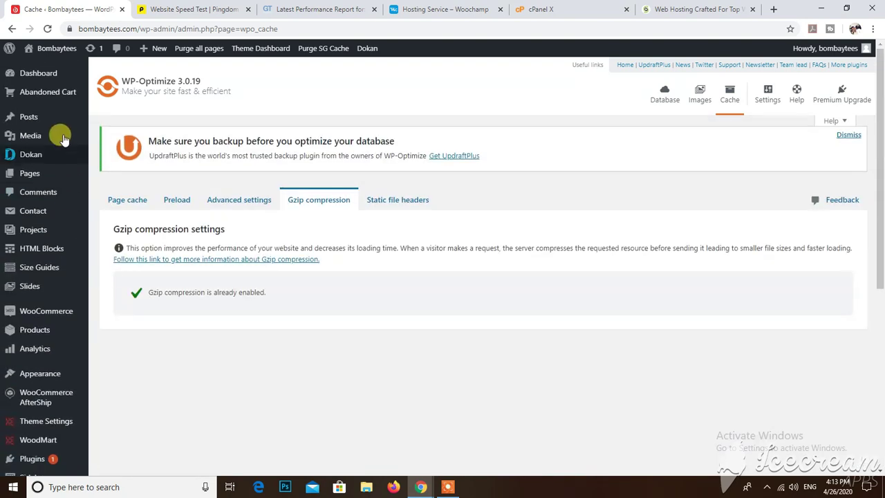
Open the storefront in a new tab, visit the men's Half Sleeve T-Shirts collection and return to the home page to check loading
mouse_move(48, 49)
right_click(43, 69)
click(90, 76)
click(166, 9)
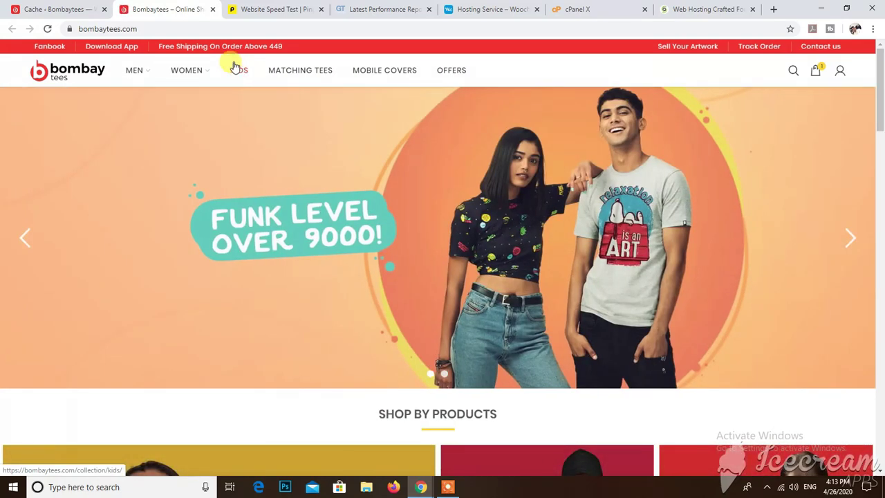
mouse_move(135, 69)
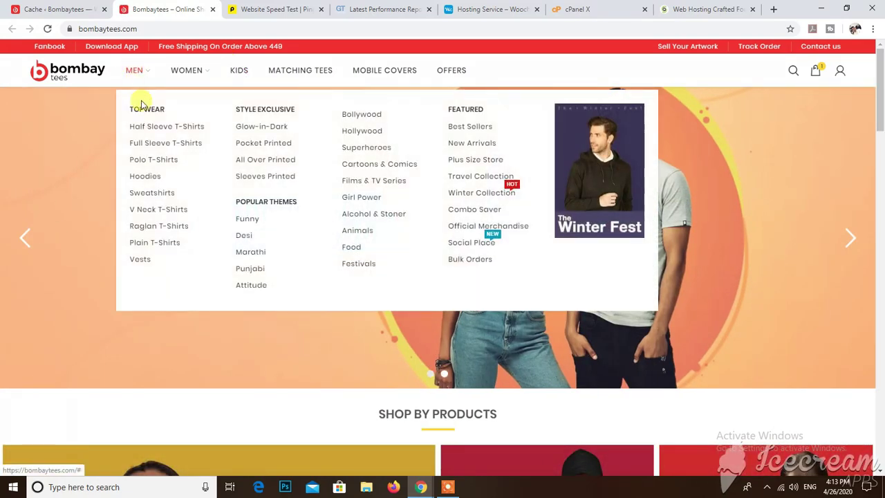
click(168, 127)
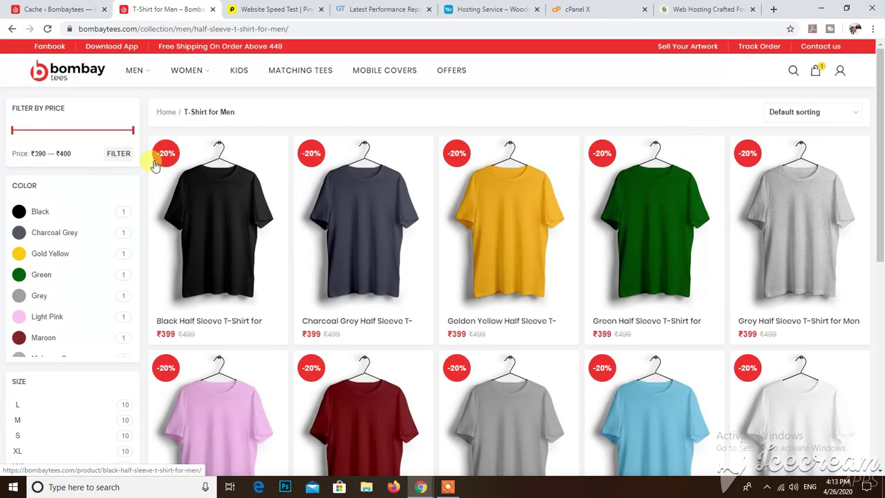
click(80, 78)
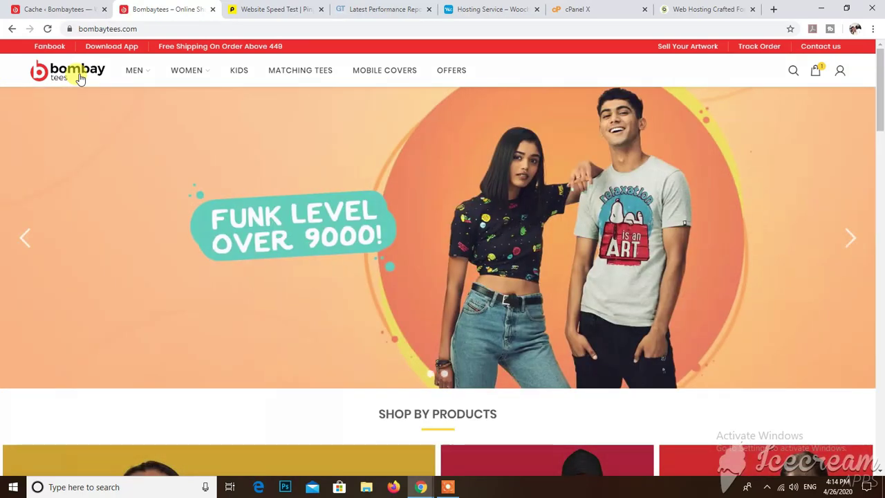
click(169, 28)
key(ctrl+c)
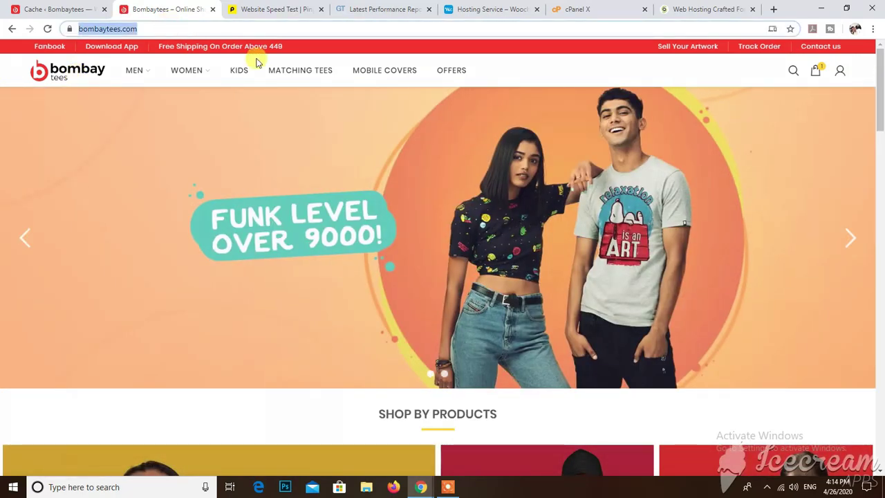
click(292, 11)
click(221, 211)
key(ctrl+v)
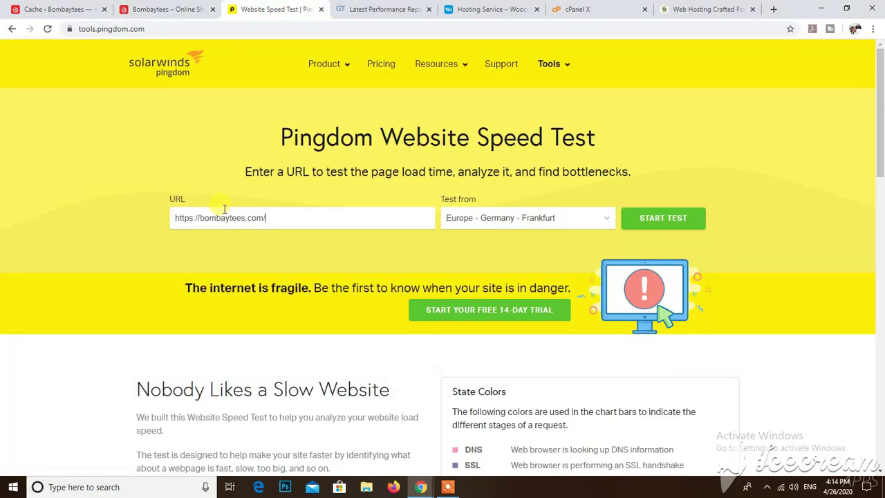
click(526, 220)
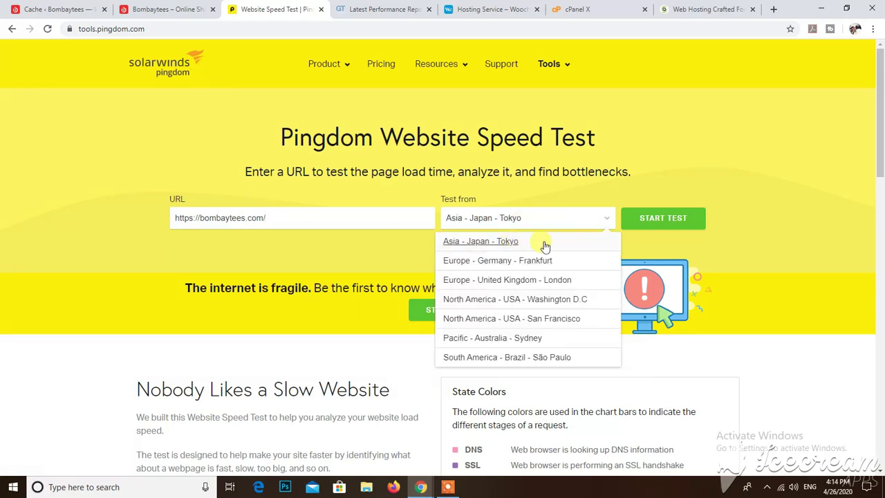
click(541, 240)
click(684, 222)
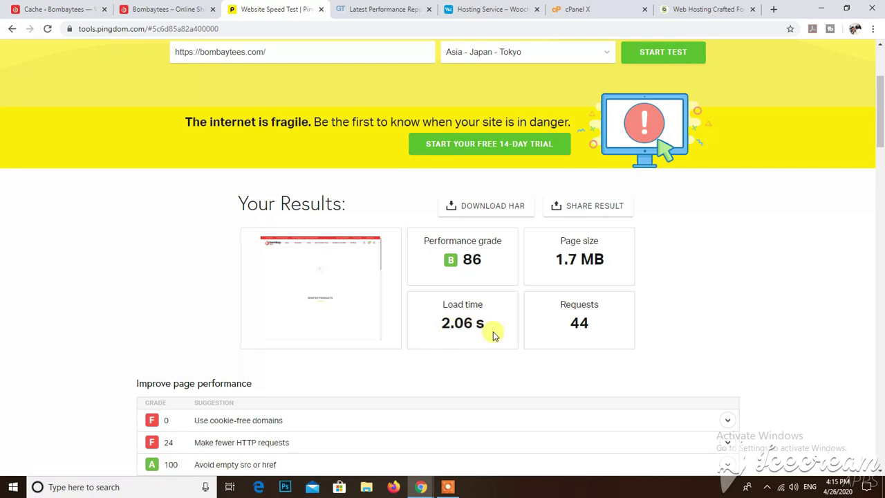
click(384, 9)
click(415, 274)
key(ctrl+v)
click(731, 275)
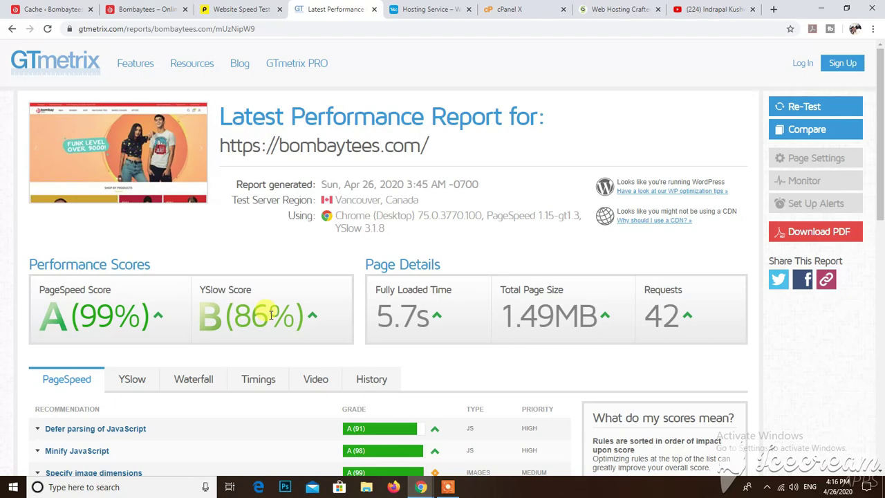
Revisit the storefront home page and switch to the YouTube channel's videos page
key(ctrl+2)
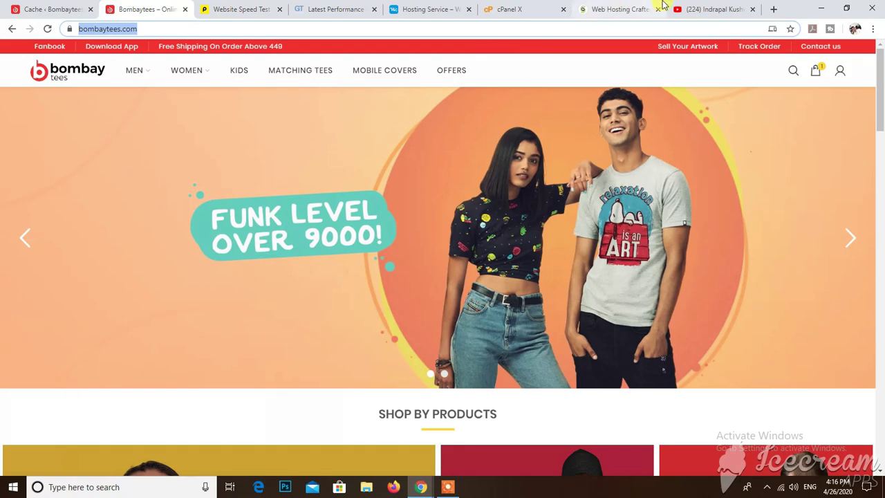
click(709, 9)
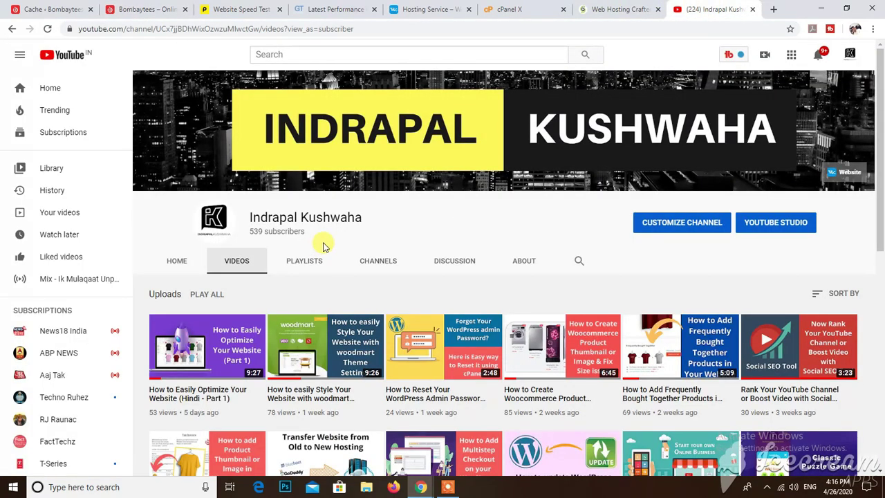